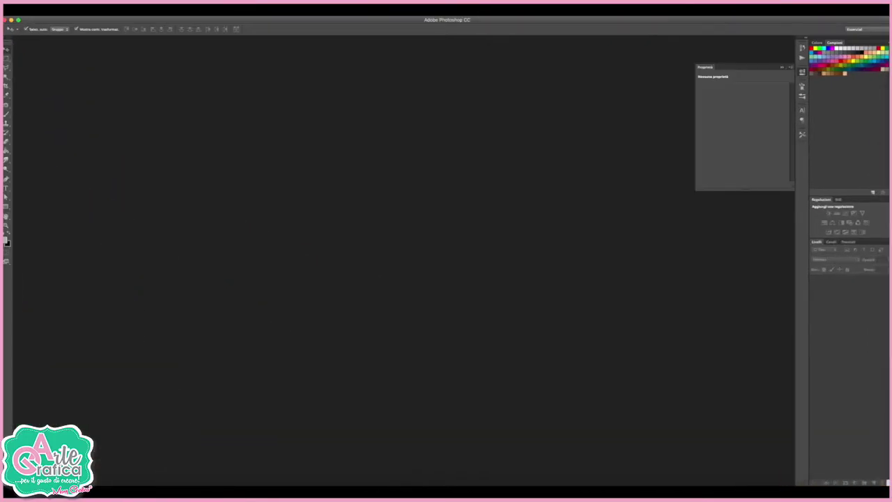
Start a new custom document (15 cm tall, 300 ppi, CMYK) and re-enter the 5 cm width.
{"action": "left_click", "coordinate": [52, 14]}
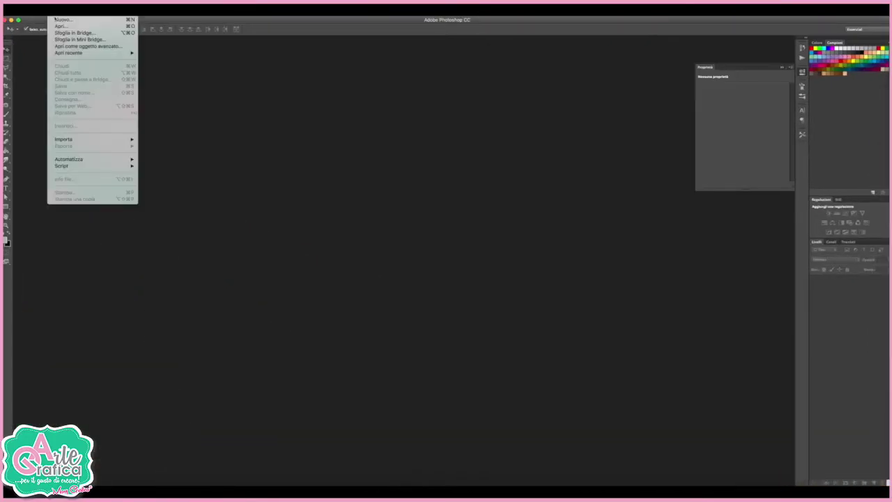
{"action": "left_click", "coordinate": [59, 20]}
{"action": "left_click", "coordinate": [403, 201]}
{"action": "left_click", "coordinate": [395, 223]}
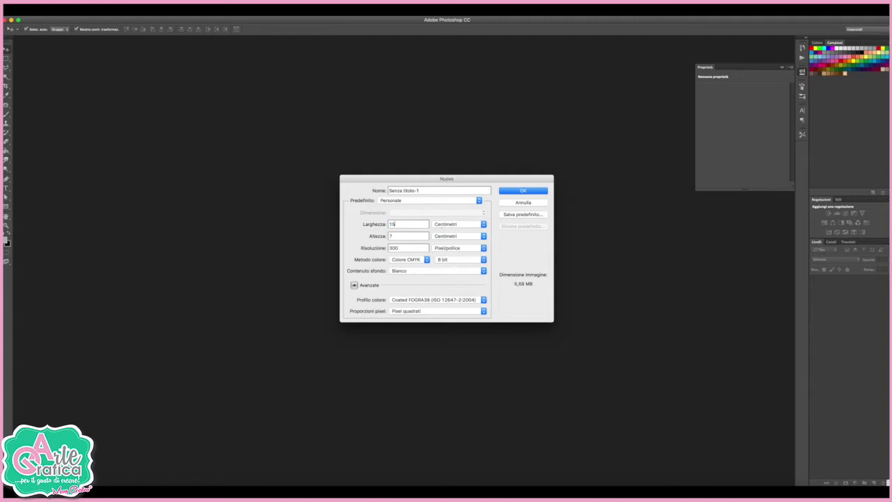
{"action": "double_click", "coordinate": [395, 224]}
{"action": "type", "text": "5"}
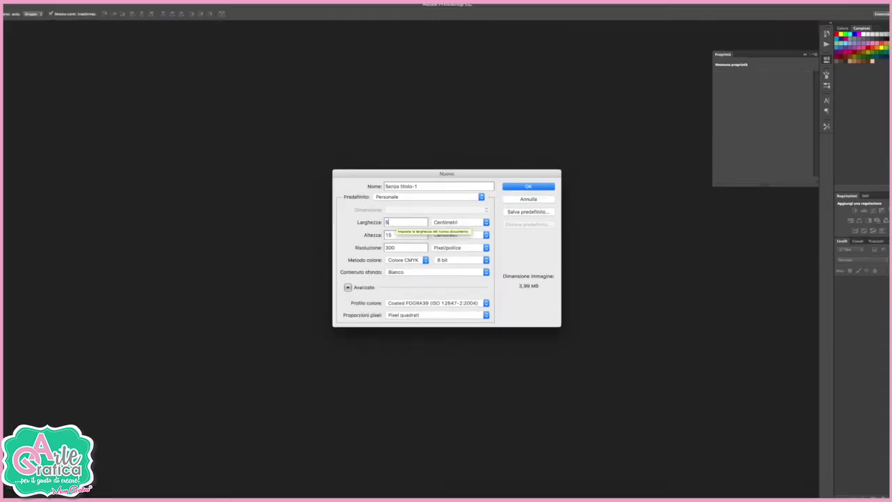
Create the 5 × 15 cm document and set a light-blue rectangle fill colour.
{"action": "left_click", "coordinate": [534, 187]}
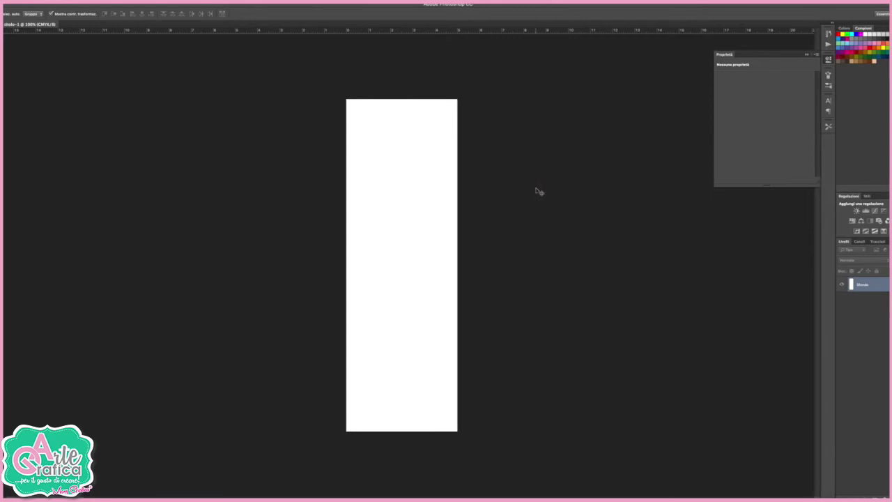
{"action": "key", "text": "u"}
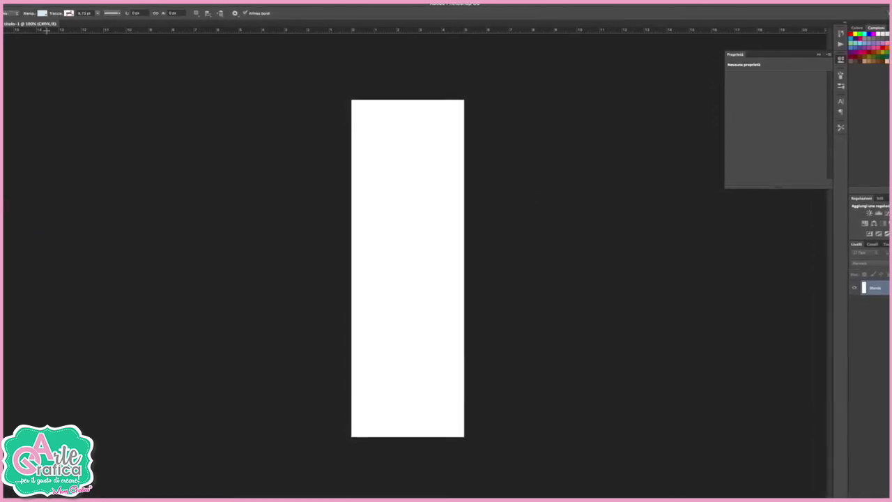
{"action": "left_click", "coordinate": [43, 13]}
{"action": "left_click", "coordinate": [77, 27]}
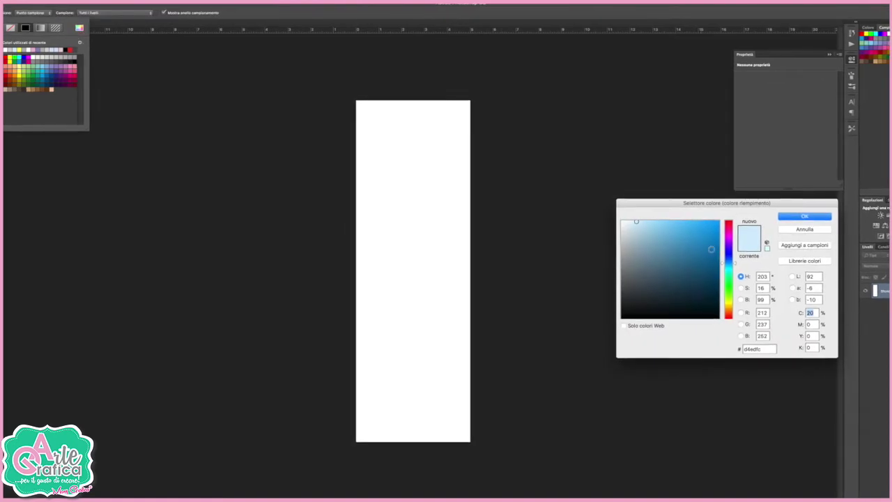
{"action": "type", "text": "27"}
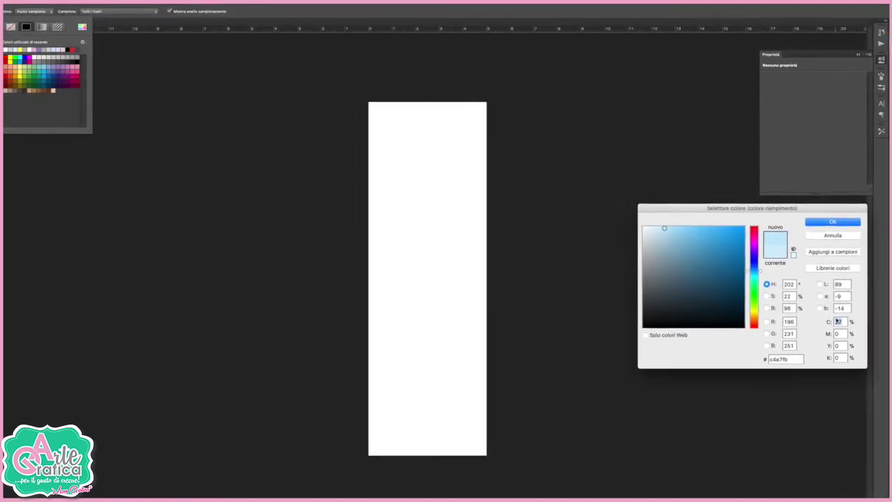
{"action": "type", "text": "20"}
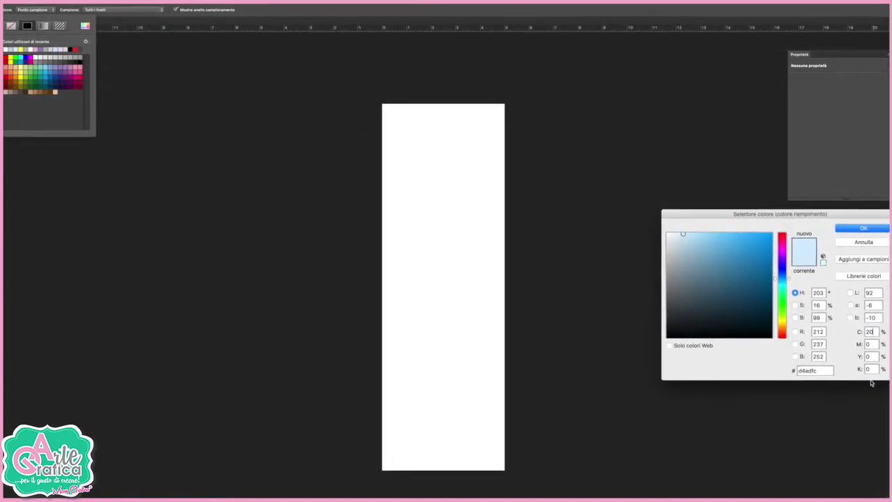
{"action": "left_click", "coordinate": [882, 224]}
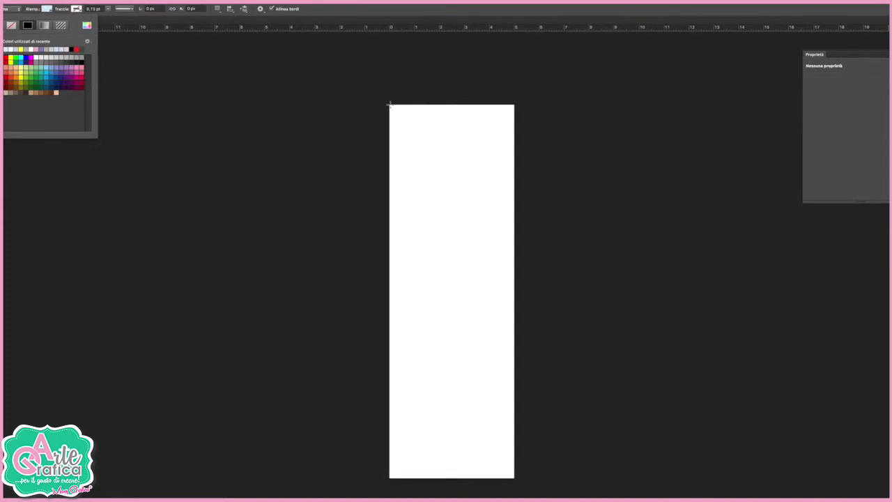
Draw a thin full-height light-blue strip on the left edge and duplicate it rightward.
{"action": "left_click_drag", "start_coordinate": [391, 104], "coordinate": [403, 479]}
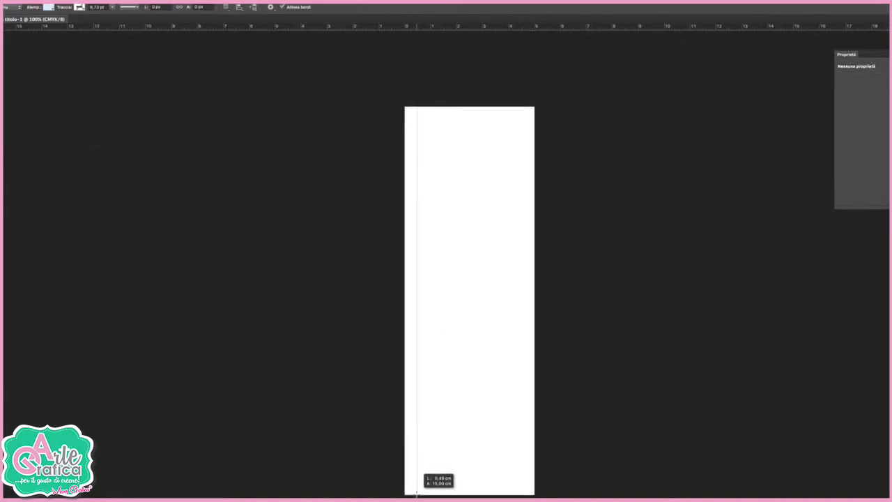
{"action": "left_click_drag", "start_coordinate": [408, 489], "coordinate": [419, 498]}
{"action": "key", "text": "v"}
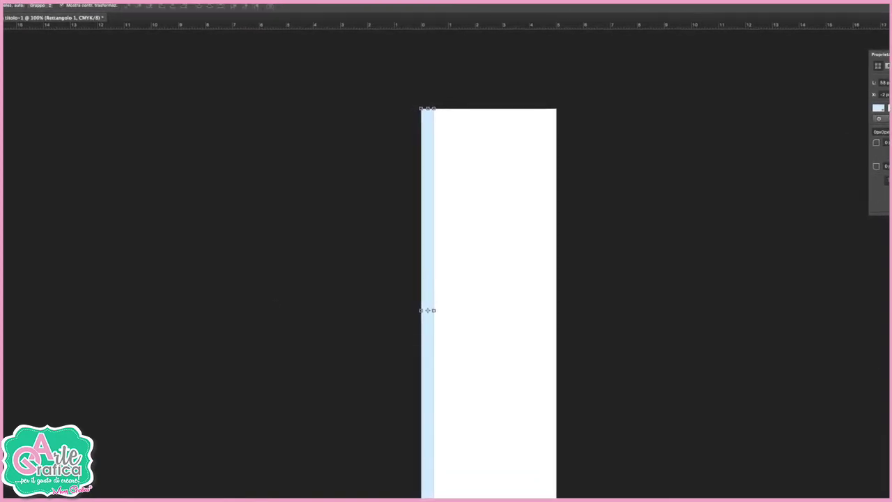
{"action": "mouse_move", "coordinate": [440, 478]}
{"action": "left_mouse_down"}
{"action": "mouse_move", "coordinate": [462, 478]}
{"action": "mouse_move", "coordinate": [453, 478]}
{"action": "left_mouse_up"}
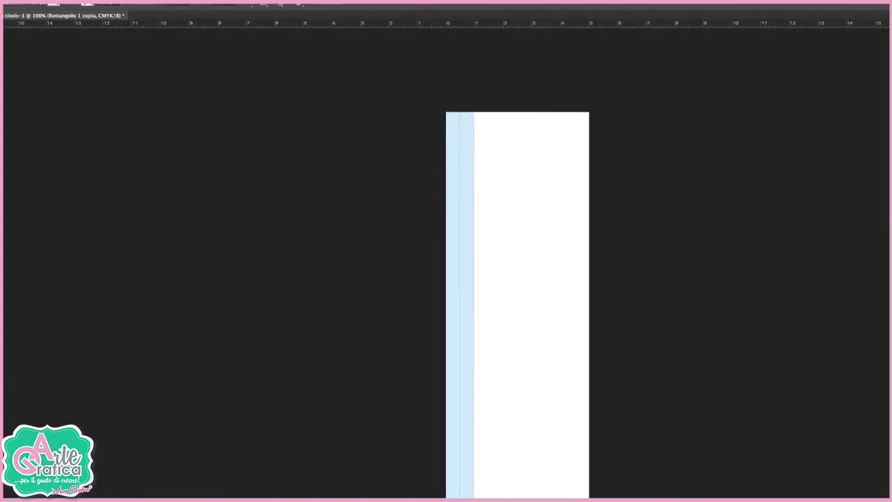
Recolour the copied strip grey, then add a white copy just to its right.
{"action": "left_click", "coordinate": [52, 7]}
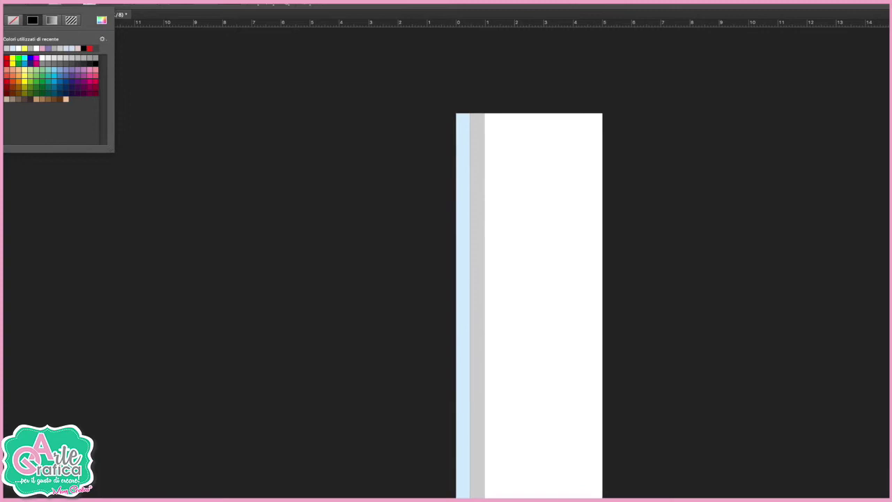
{"action": "key", "text": "v"}
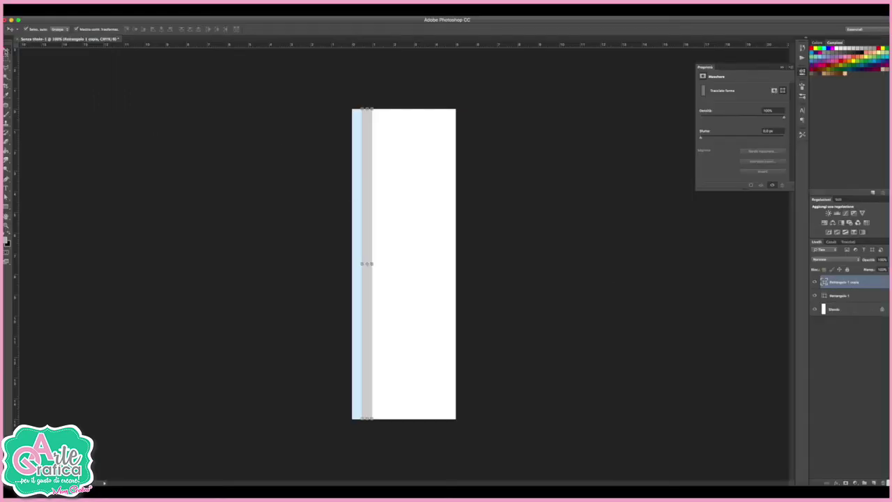
{"action": "left_click_drag", "start_coordinate": [853, 290], "coordinate": [874, 483]}
{"action": "left_click_drag", "start_coordinate": [370, 351], "coordinate": [379, 350]}
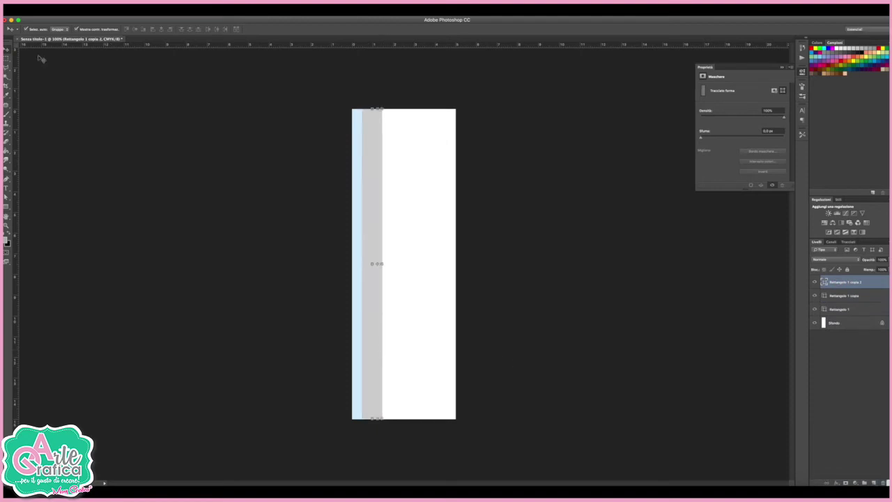
{"action": "left_click", "coordinate": [10, 208]}
{"action": "left_click", "coordinate": [67, 30]}
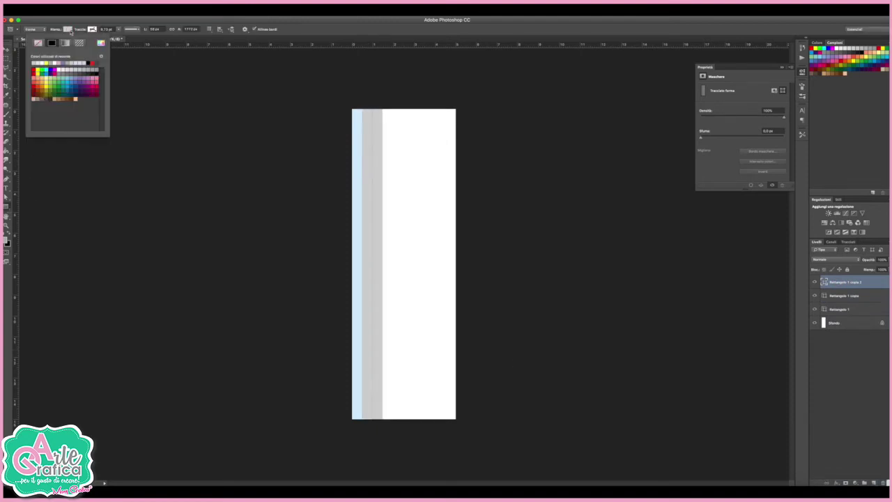
{"action": "left_click", "coordinate": [44, 63]}
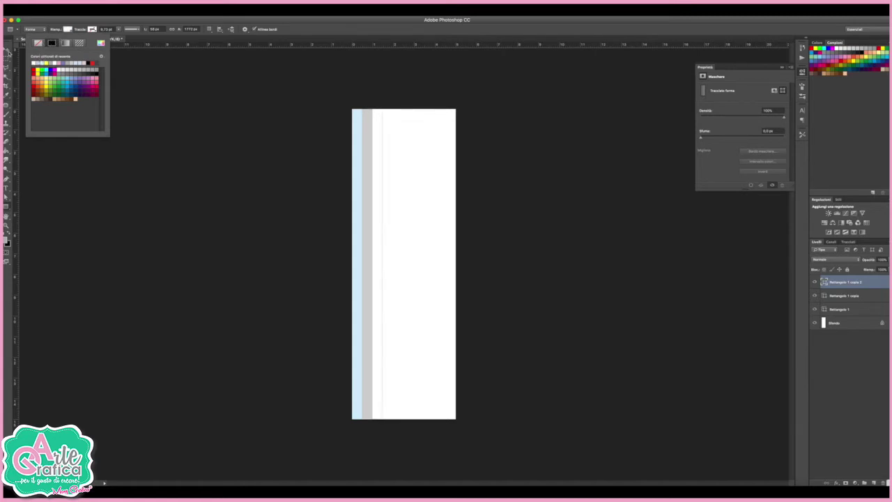
{"action": "left_click", "coordinate": [10, 51]}
Duplicate the light-blue strip and a grey strip, placing them further right.
{"action": "left_click", "coordinate": [846, 310]}
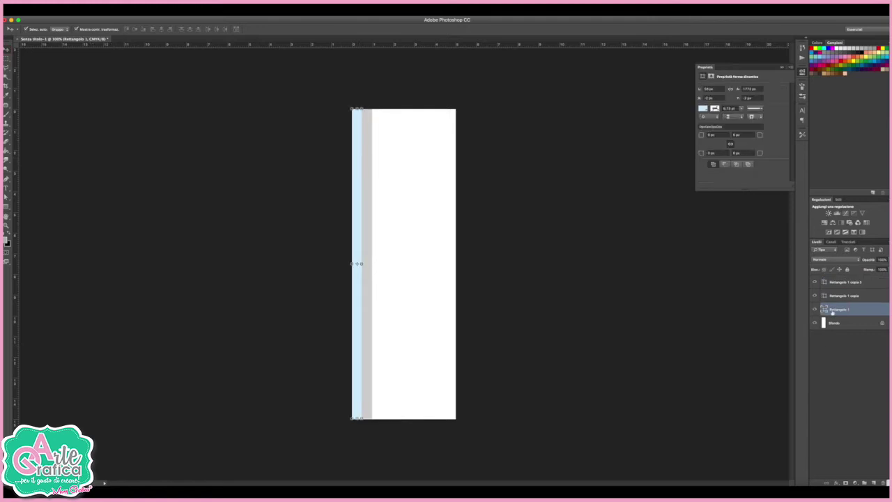
{"action": "key", "text": "ctrl+j"}
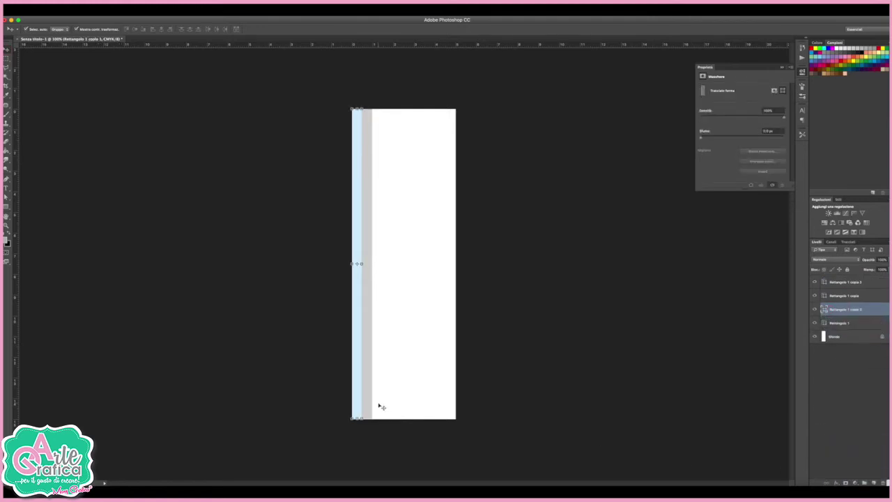
{"action": "left_click_drag", "start_coordinate": [353, 401], "coordinate": [388, 403]}
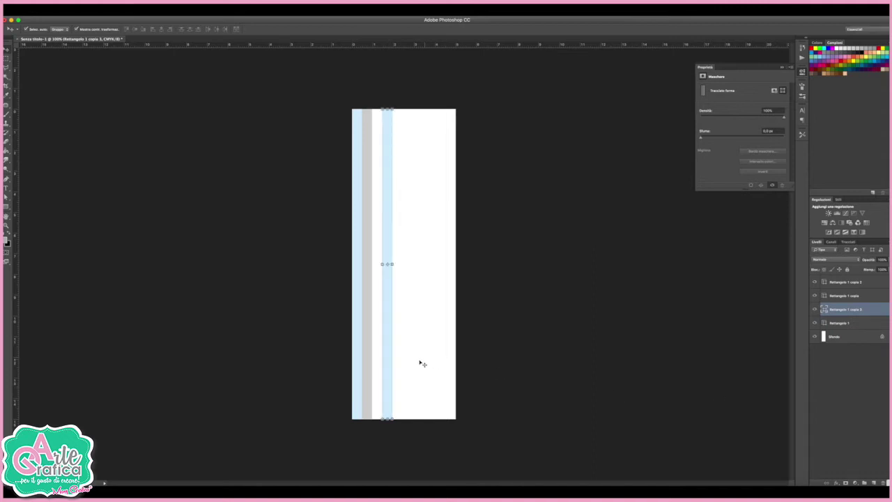
{"action": "left_click", "coordinate": [369, 364]}
{"action": "left_click_drag", "start_coordinate": [851, 301], "coordinate": [874, 483]}
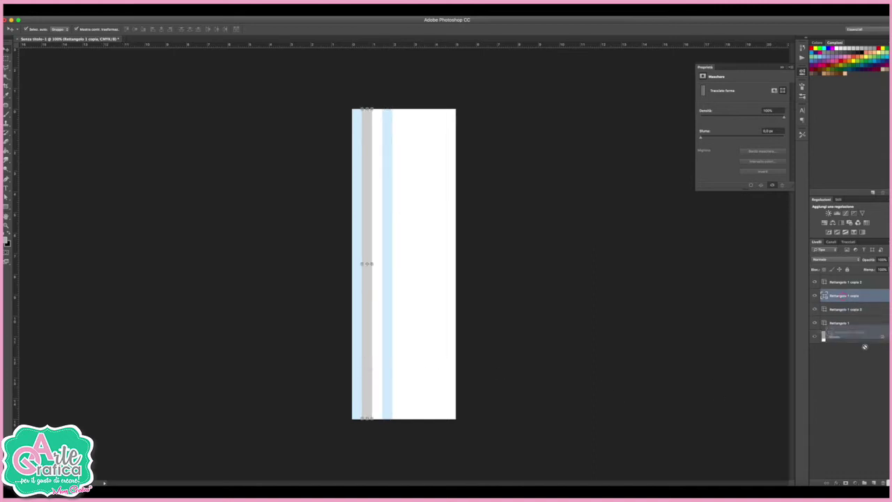
{"action": "left_click_drag", "start_coordinate": [369, 408], "coordinate": [399, 409]}
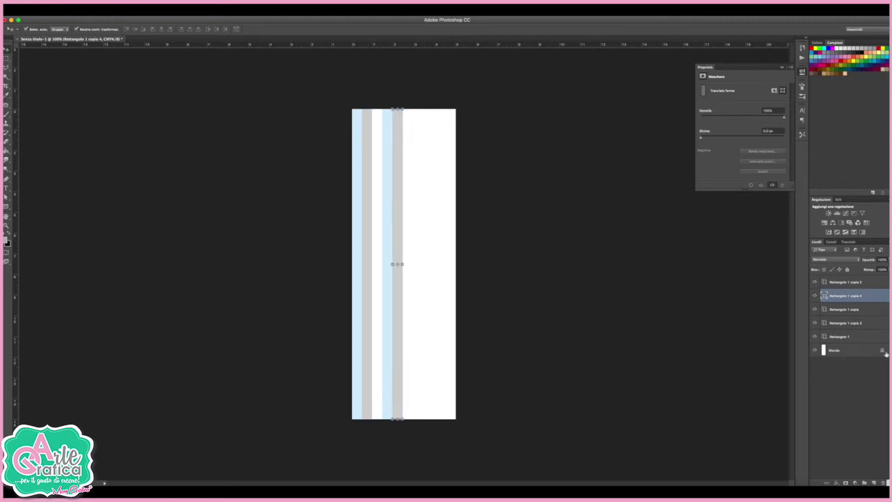
Add another grey strip copy further right and make it white.
{"action": "left_click_drag", "start_coordinate": [834, 297], "coordinate": [873, 482]}
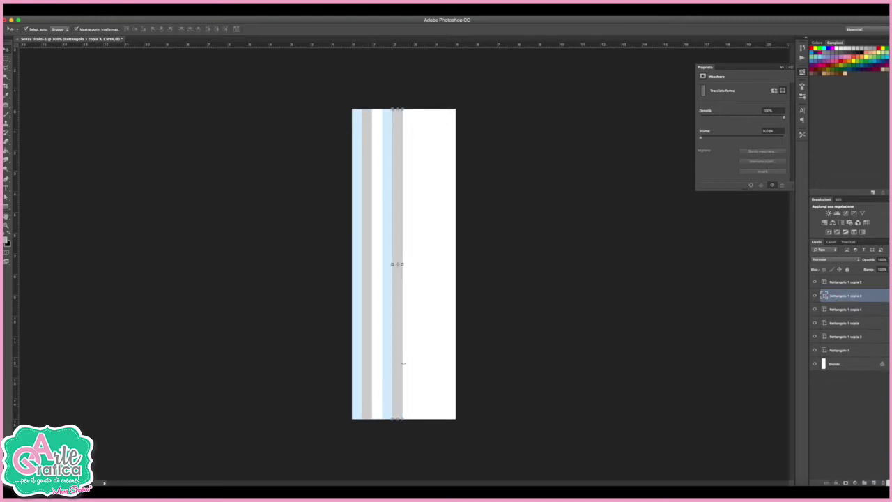
{"action": "left_click_drag", "start_coordinate": [399, 368], "coordinate": [410, 370]}
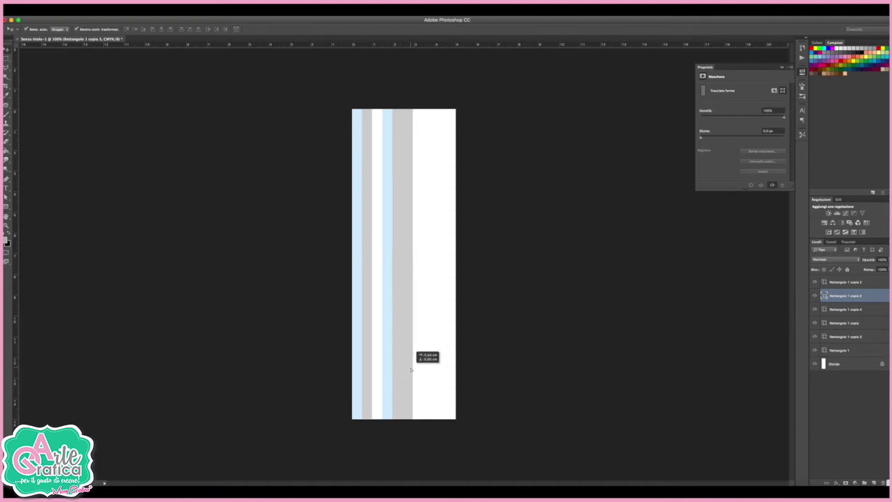
{"action": "key", "text": "u"}
{"action": "left_click", "coordinate": [68, 28]}
{"action": "left_click", "coordinate": [64, 63]}
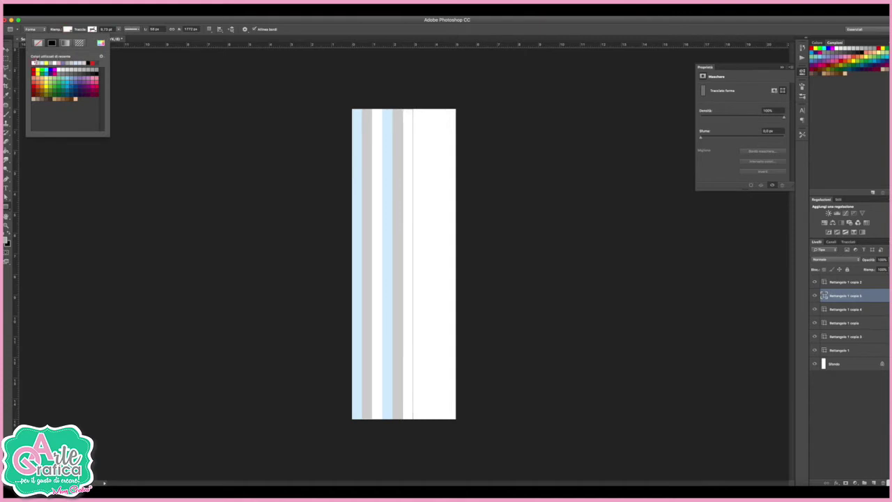
Crop the canvas so its right edge ends at the stripes.
{"action": "key", "text": "m"}
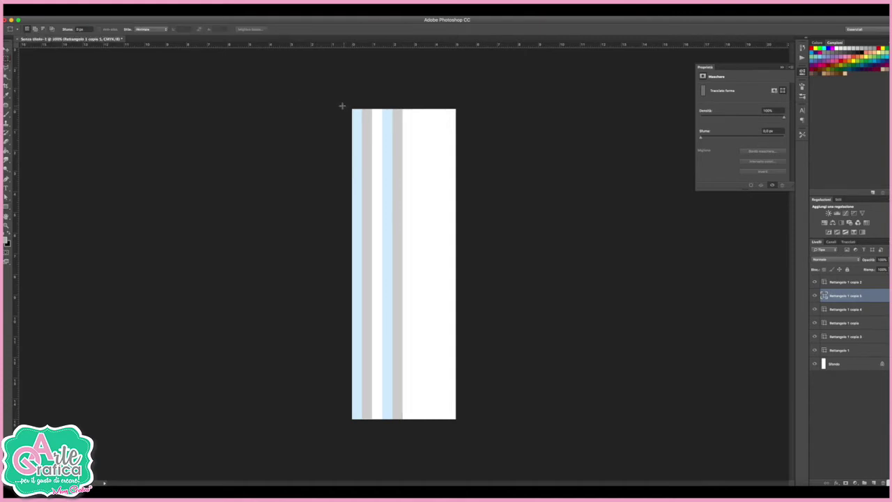
{"action": "key", "text": "c"}
{"action": "left_click_drag", "start_coordinate": [454, 260], "coordinate": [434, 264]}
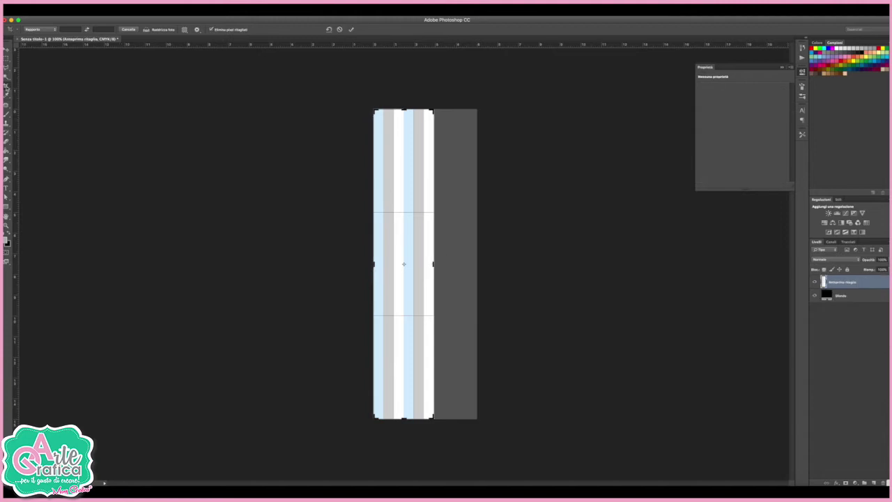
{"action": "key", "text": "v"}
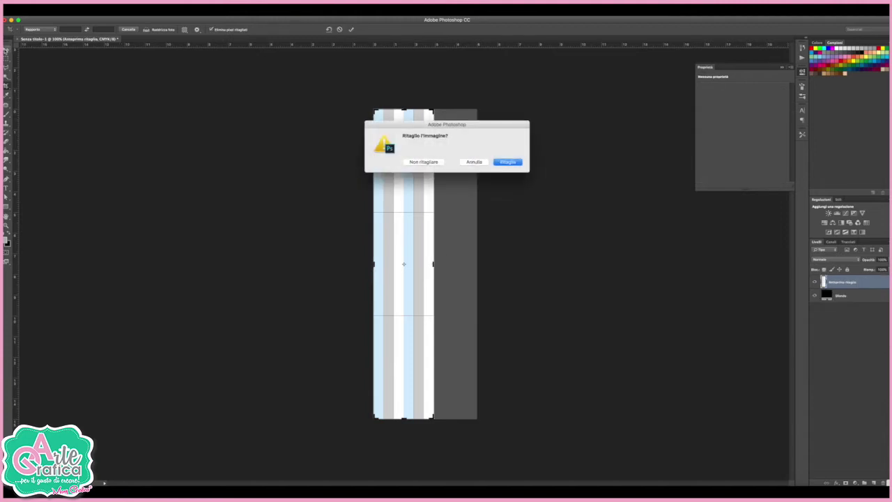
{"action": "key", "text": "Return"}
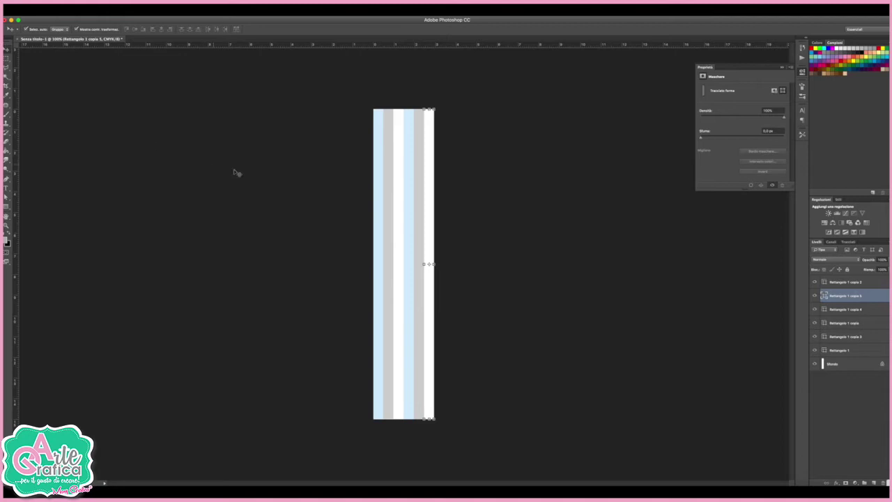
Delete the white background layer and define the stripes as pattern LINEE.
{"action": "left_click", "coordinate": [245, 172]}
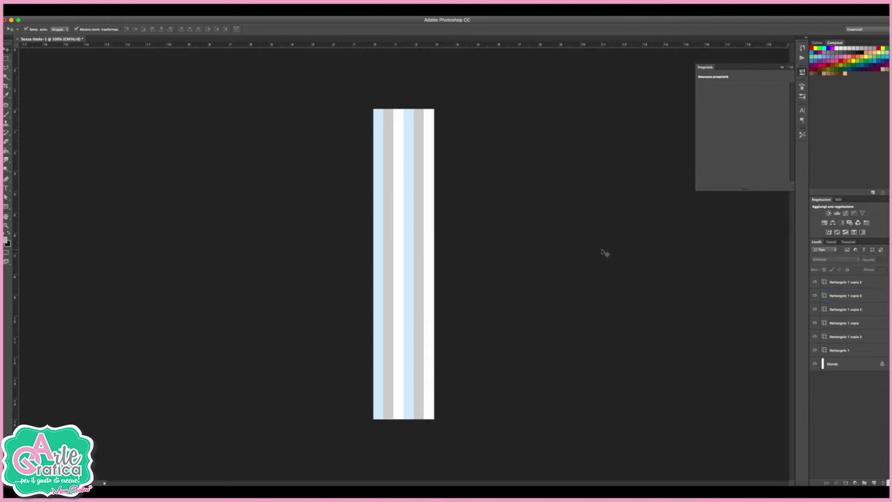
{"action": "left_click", "coordinate": [841, 365]}
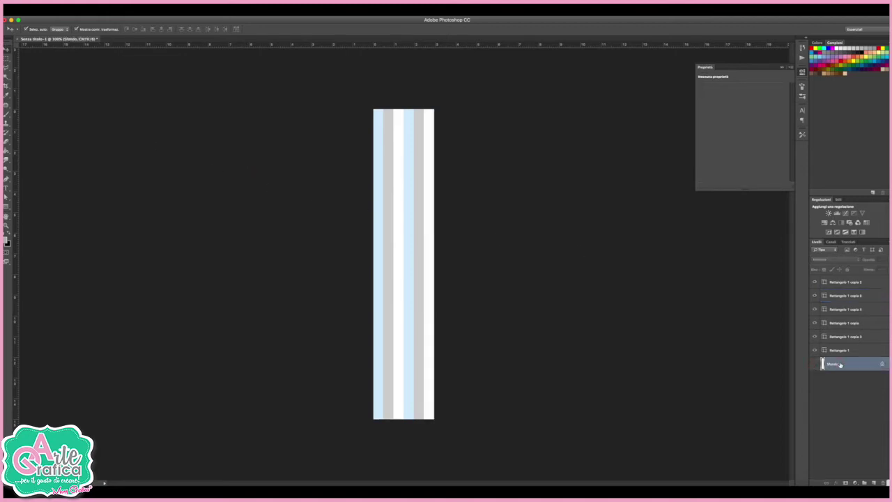
{"action": "key", "text": "Delete"}
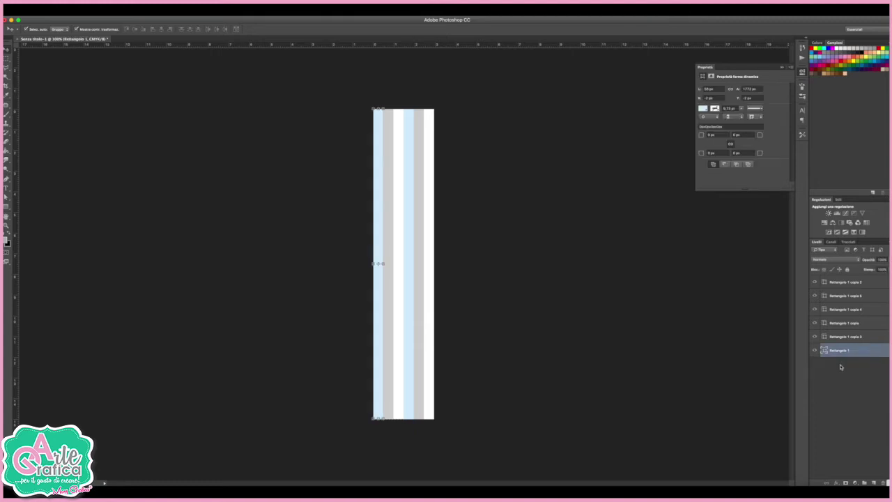
{"action": "left_click", "coordinate": [79, 11]}
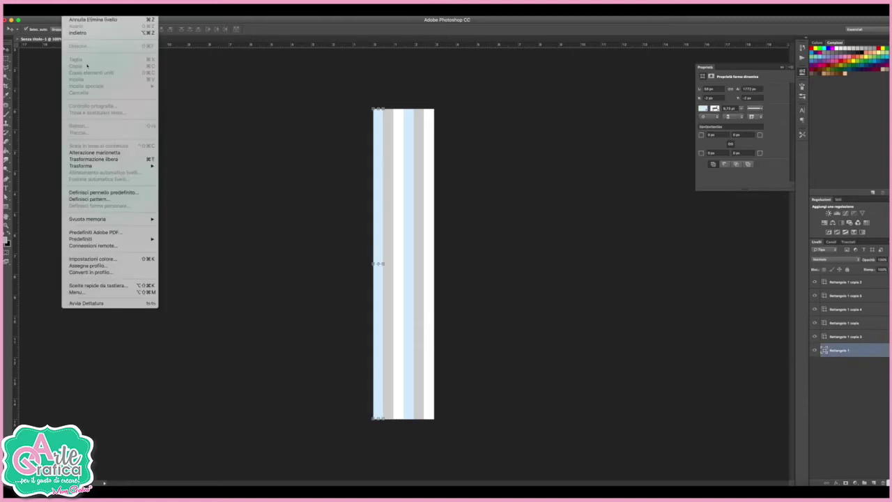
{"action": "left_click", "coordinate": [88, 199]}
{"action": "type", "text": "LINEE"}
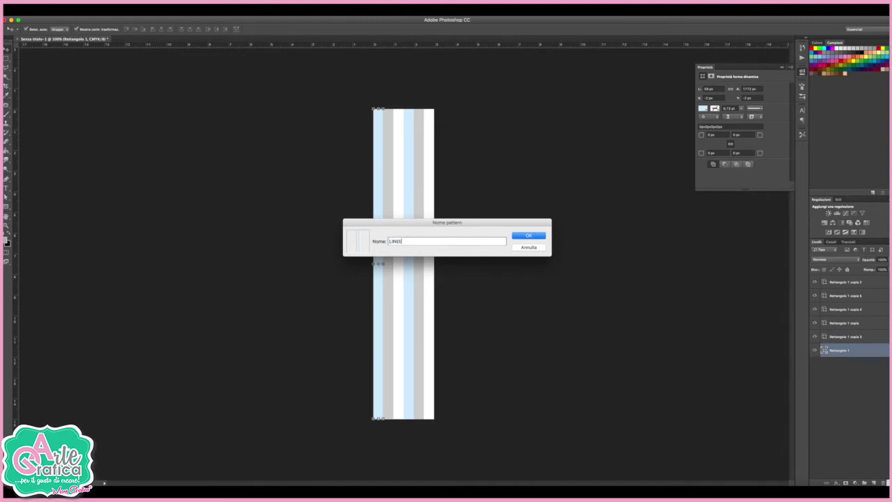
{"action": "key", "text": "Return"}
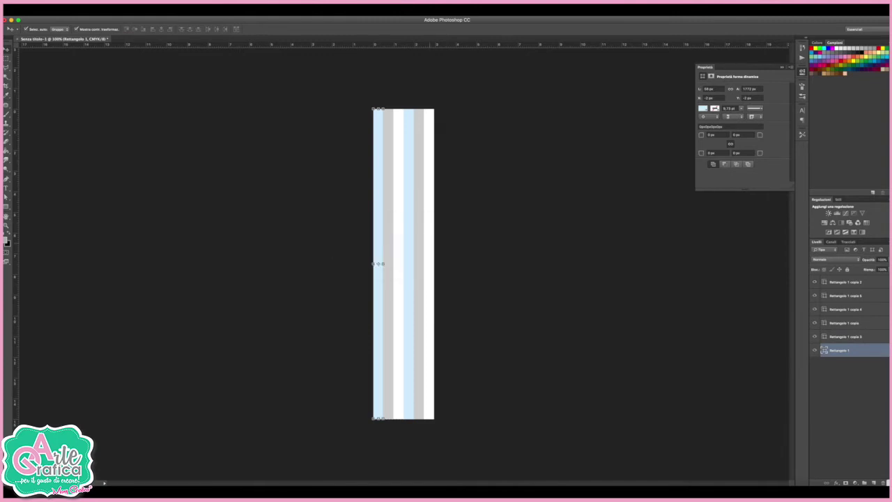
Make a new 15 × 15 cm document at 300 ppi with white background contents.
{"action": "left_click", "coordinate": [54, 11]}
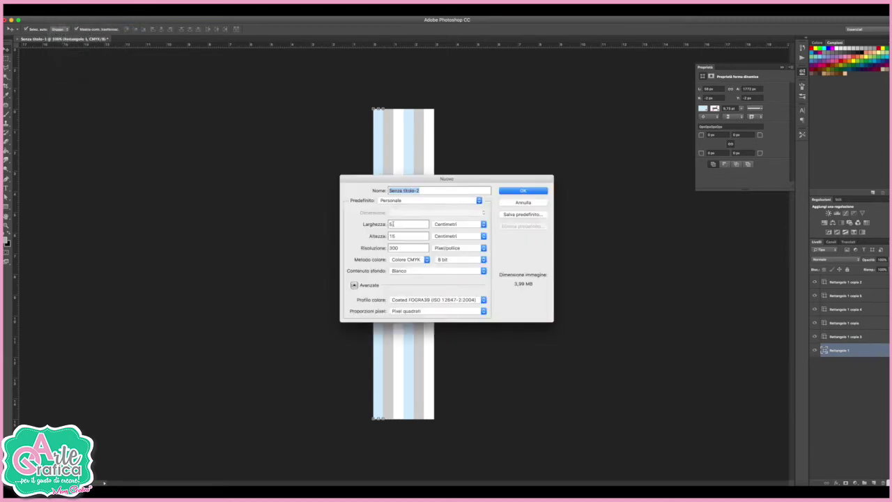
{"action": "double_click", "coordinate": [391, 224]}
{"action": "type", "text": "15"}
{"action": "left_click", "coordinate": [412, 272]}
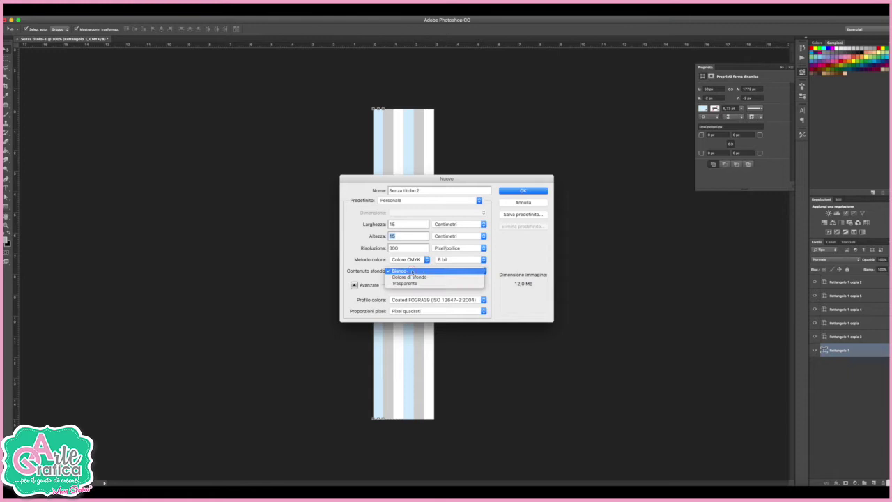
{"action": "left_click", "coordinate": [412, 272]}
{"action": "left_click", "coordinate": [535, 190]}
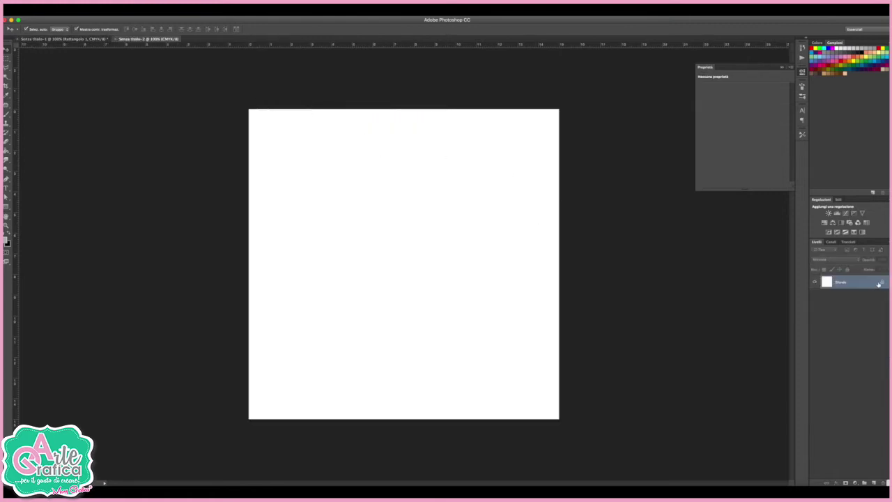
{"action": "left_click", "coordinate": [880, 283]}
Convert the background to Livello 0 and add a LINEE pattern overlay at larger scale.
{"action": "left_click", "coordinate": [520, 227]}
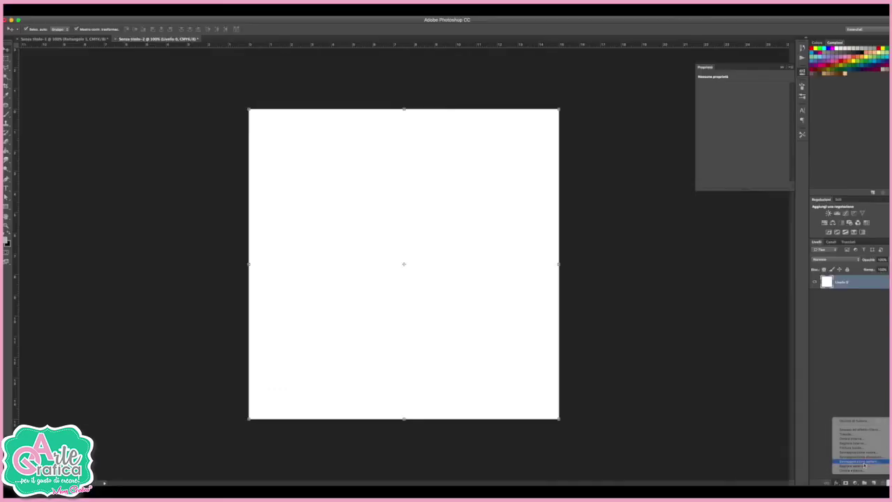
{"action": "left_click", "coordinate": [854, 465]}
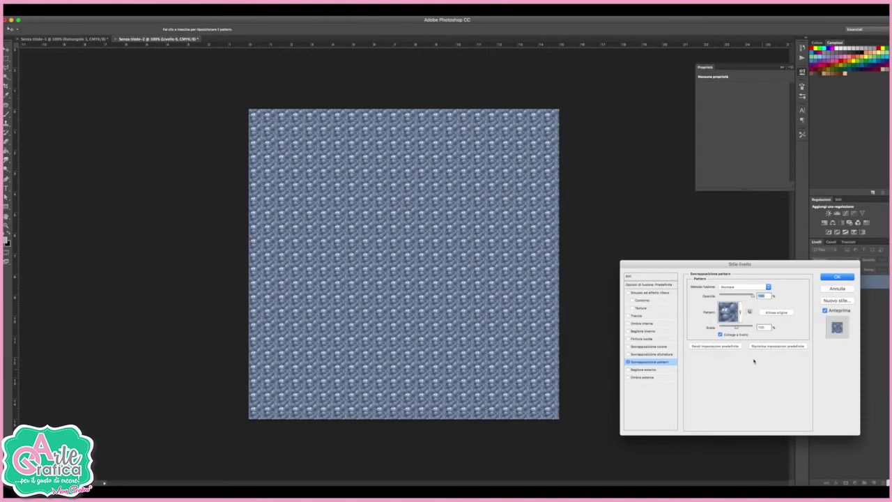
{"action": "left_click", "coordinate": [739, 315]}
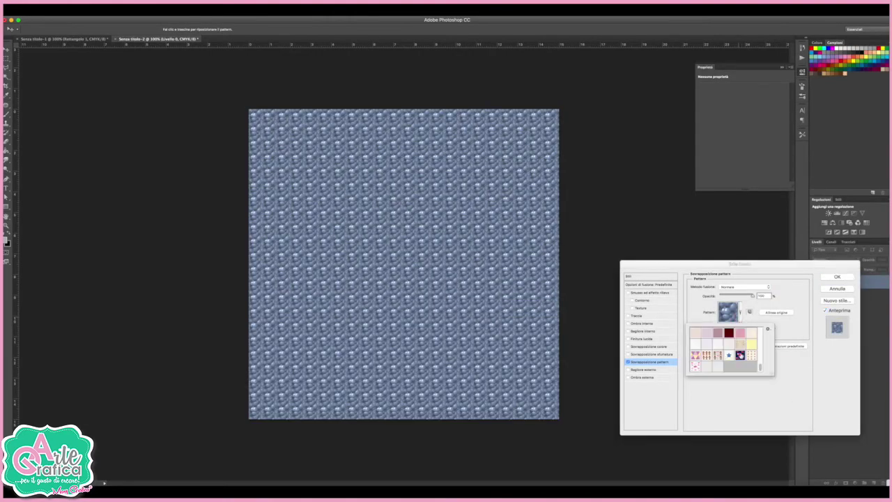
{"action": "left_click", "coordinate": [722, 368]}
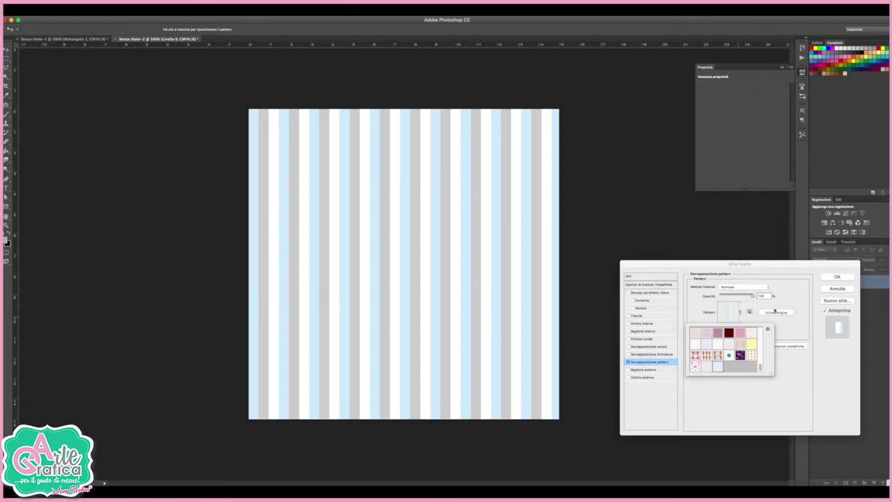
{"action": "left_click", "coordinate": [797, 297]}
{"action": "mouse_move", "coordinate": [736, 327]}
{"action": "left_mouse_down"}
{"action": "mouse_move", "coordinate": [725, 327]}
{"action": "mouse_move", "coordinate": [737, 327]}
{"action": "left_mouse_up"}
{"action": "left_click", "coordinate": [850, 277]}
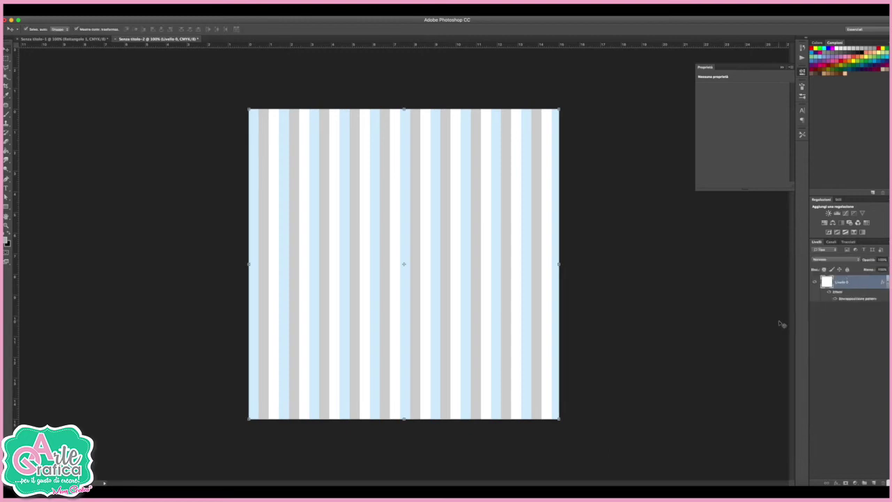
Place horizontal and vertical guides through the canvas centre.
{"action": "mouse_move", "coordinate": [261, 46]}
{"action": "left_mouse_down"}
{"action": "mouse_move", "coordinate": [293, 222]}
{"action": "mouse_move", "coordinate": [290, 258]}
{"action": "left_mouse_up"}
{"action": "left_click_drag", "start_coordinate": [288, 265], "coordinate": [288, 264]}
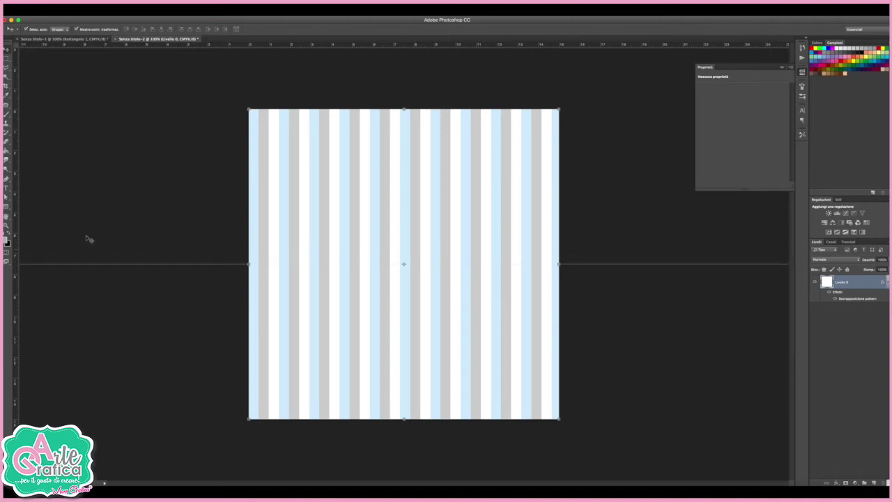
{"action": "left_click_drag", "start_coordinate": [18, 215], "coordinate": [404, 235]}
{"action": "left_click", "coordinate": [185, 169]}
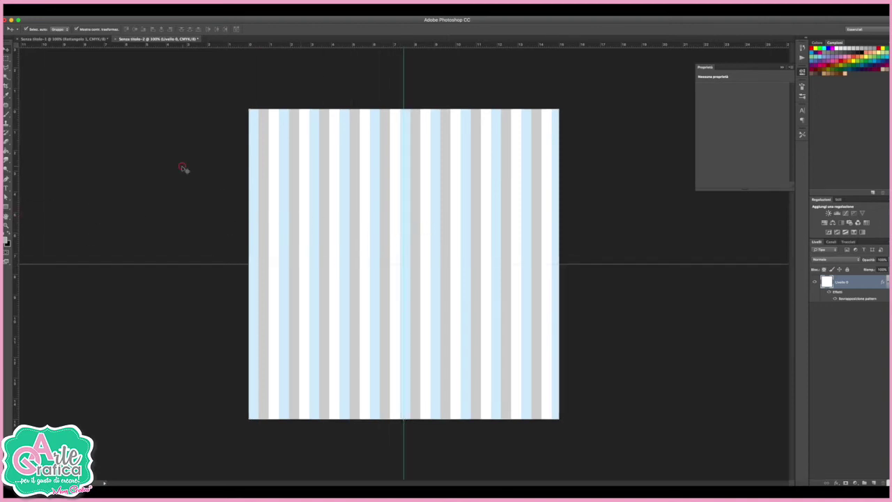
Draw a large white-filled rectangle and centre it on the guides.
{"action": "left_click", "coordinate": [6, 207]}
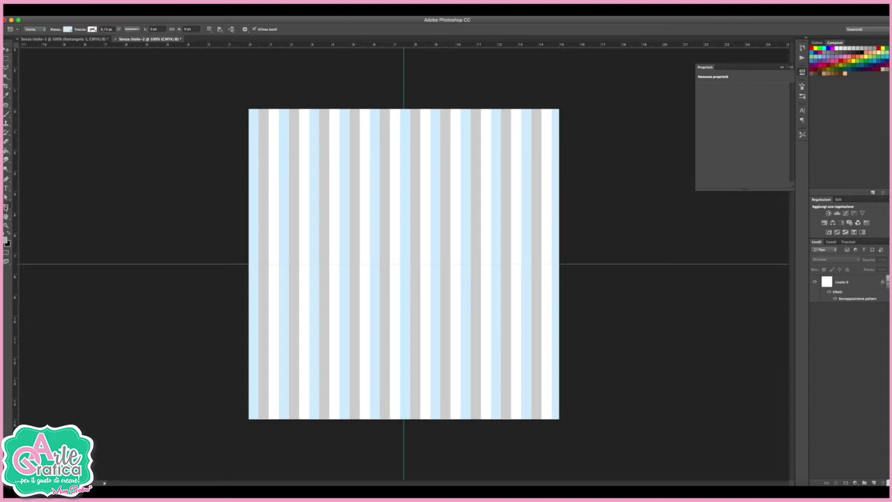
{"action": "left_click", "coordinate": [44, 205]}
{"action": "left_click", "coordinate": [67, 29]}
{"action": "left_click", "coordinate": [34, 62]}
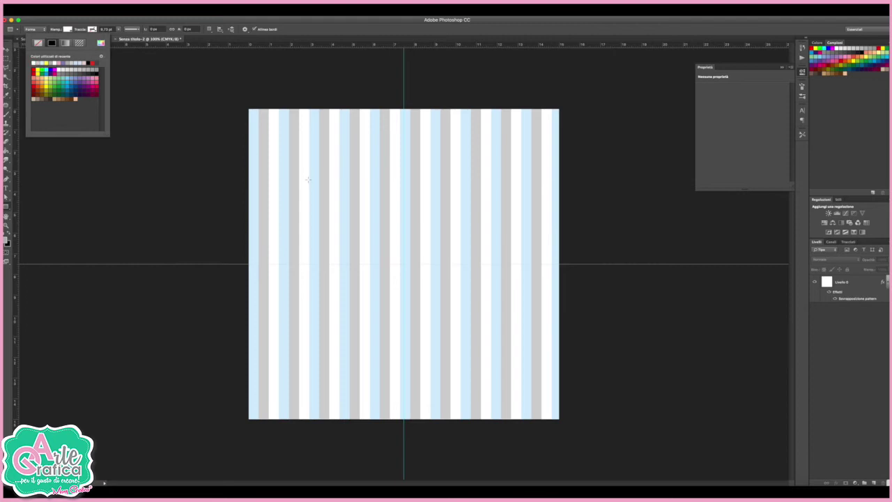
{"action": "left_click", "coordinate": [308, 180]}
{"action": "mouse_move", "coordinate": [279, 171]}
{"action": "left_mouse_down"}
{"action": "mouse_move", "coordinate": [527, 375]}
{"action": "mouse_move", "coordinate": [530, 388]}
{"action": "left_mouse_up"}
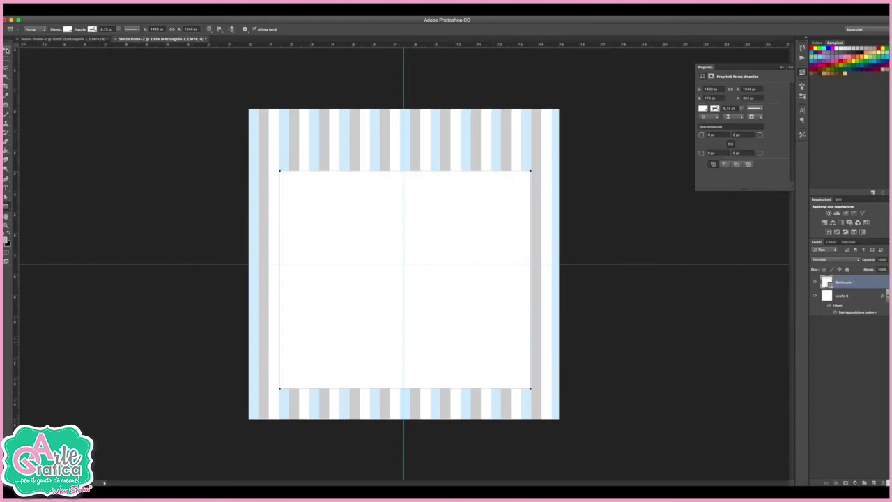
{"action": "key", "text": "v"}
{"action": "left_click_drag", "start_coordinate": [349, 244], "coordinate": [350, 227]}
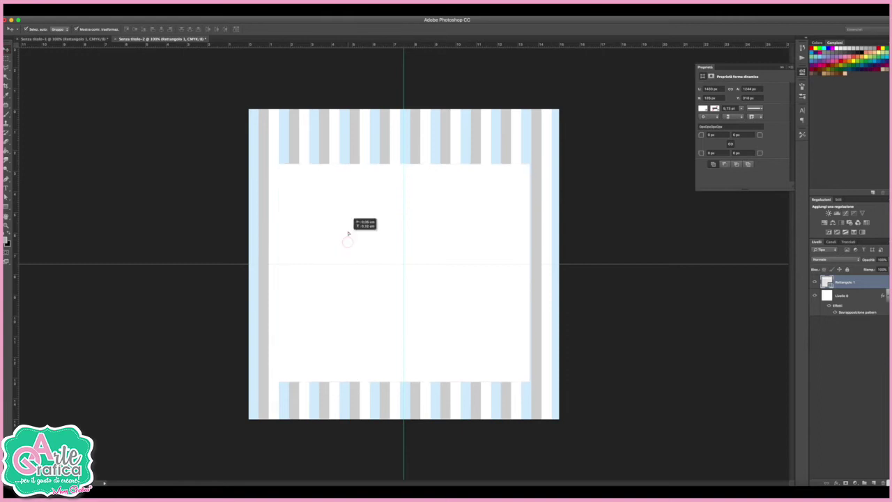
{"action": "key", "text": "Left"}
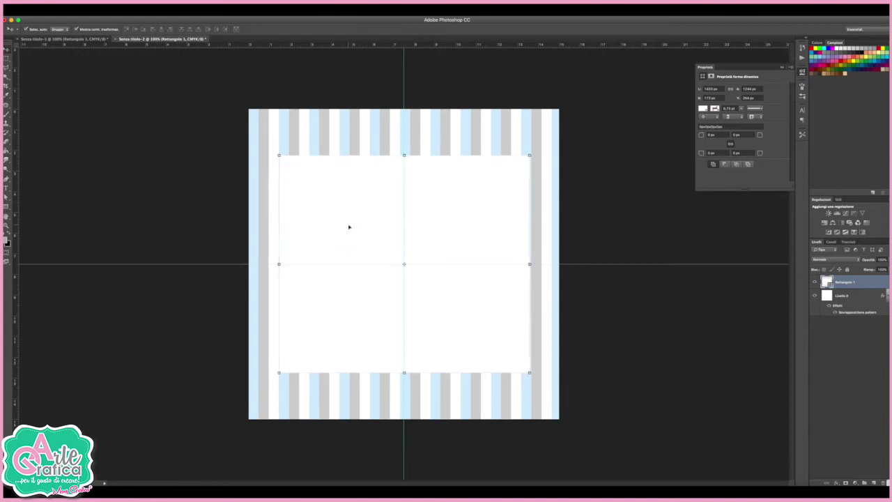
{"action": "left_click", "coordinate": [836, 483]}
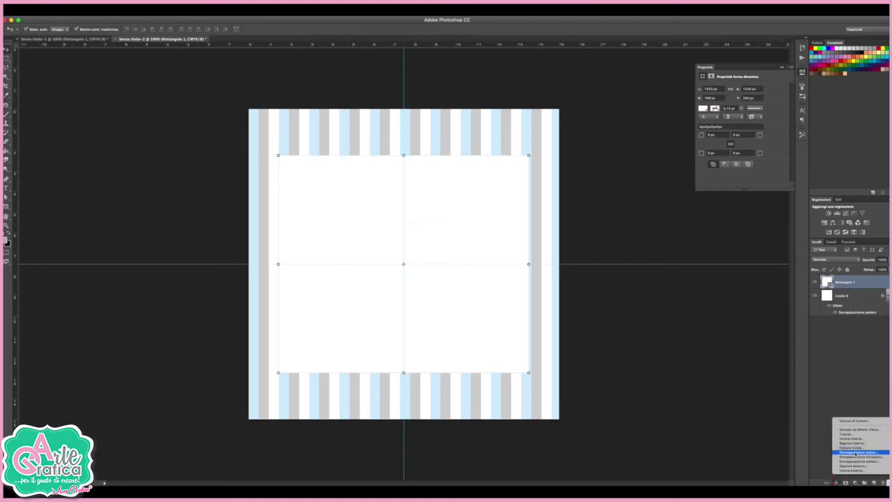
Add a larger, softer, lower-opacity drop shadow to the white panel.
{"action": "left_click", "coordinate": [859, 471]}
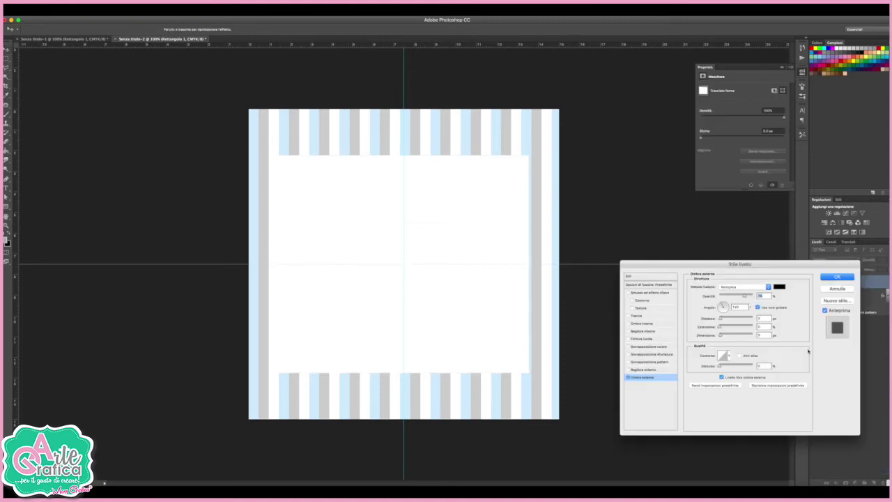
{"action": "left_click_drag", "start_coordinate": [722, 336], "coordinate": [724, 336]}
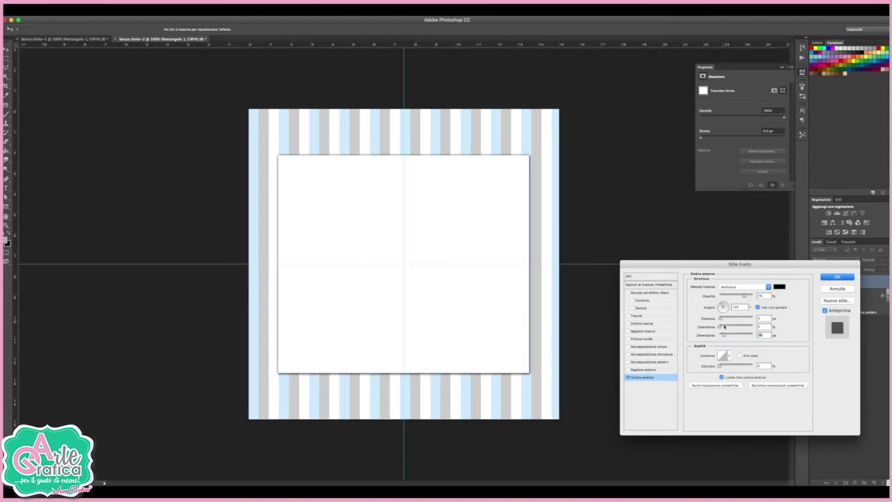
{"action": "left_click_drag", "start_coordinate": [724, 328], "coordinate": [729, 338]}
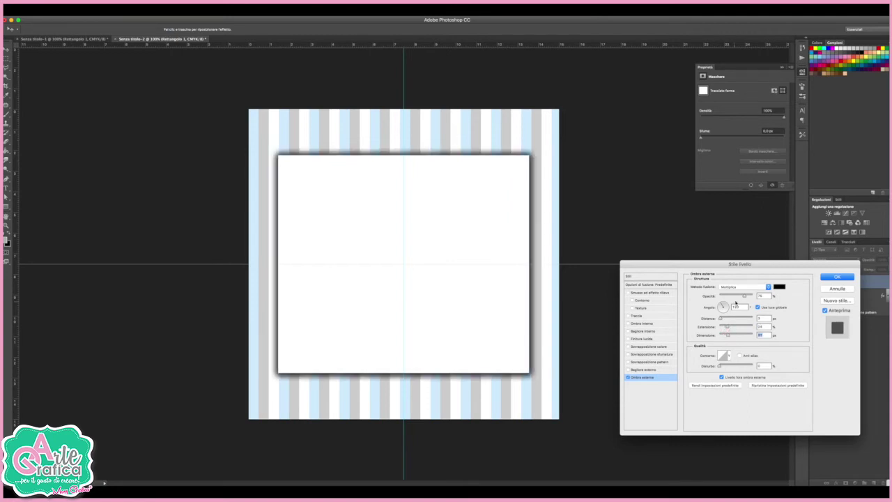
{"action": "left_click_drag", "start_coordinate": [743, 296], "coordinate": [737, 297]}
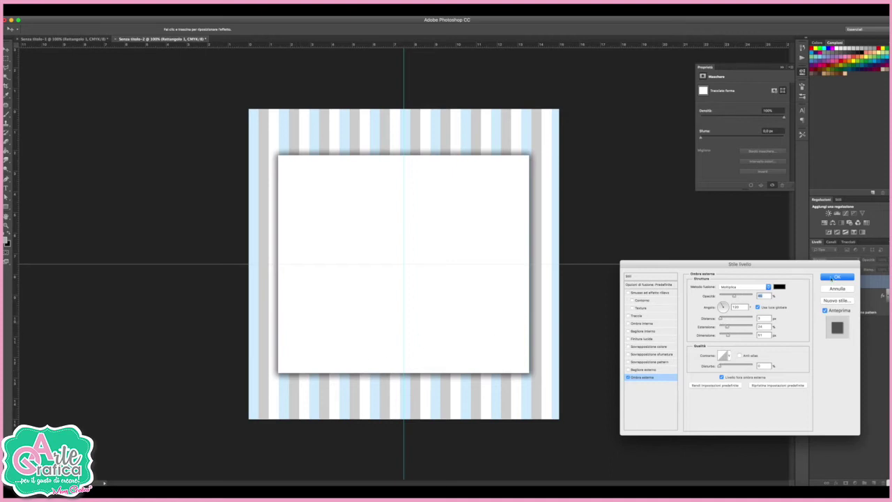
Add an inside stroke coloured from the grey stripe and apply the layer style.
{"action": "left_click", "coordinate": [639, 317]}
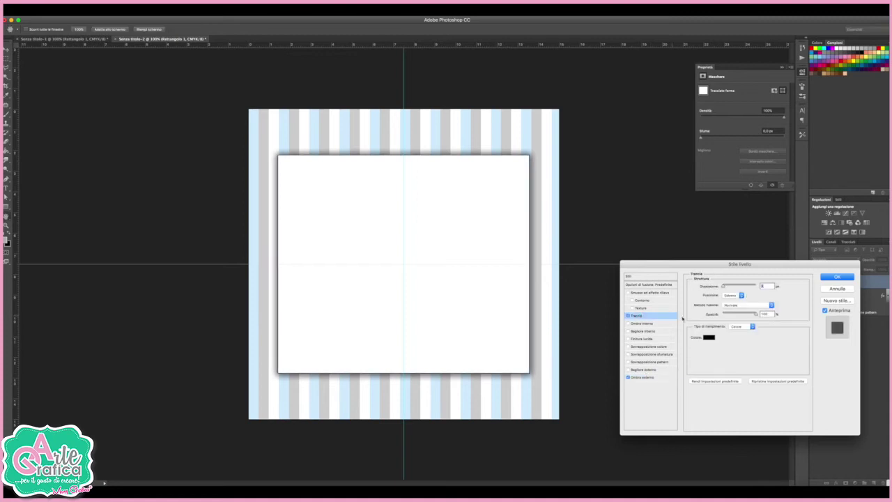
{"action": "left_click", "coordinate": [709, 337]}
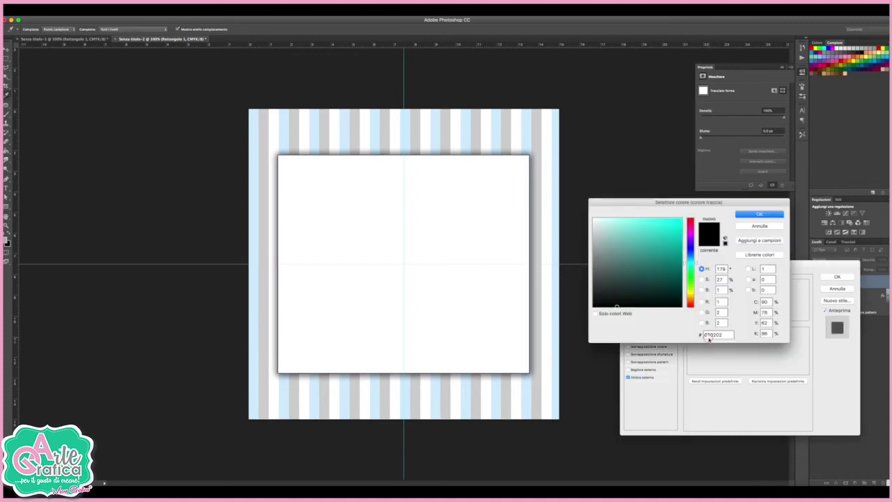
{"action": "left_click", "coordinate": [477, 128]}
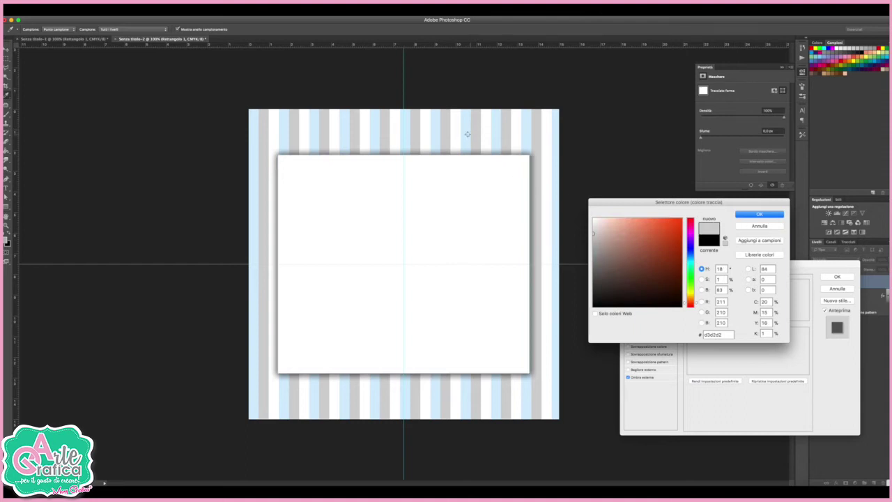
{"action": "left_click", "coordinate": [759, 214]}
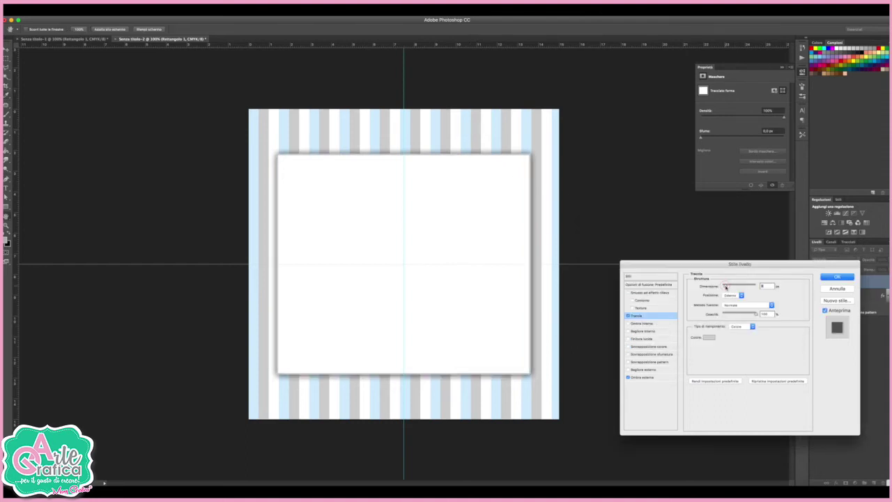
{"action": "left_click", "coordinate": [730, 295]}
{"action": "left_click", "coordinate": [730, 301]}
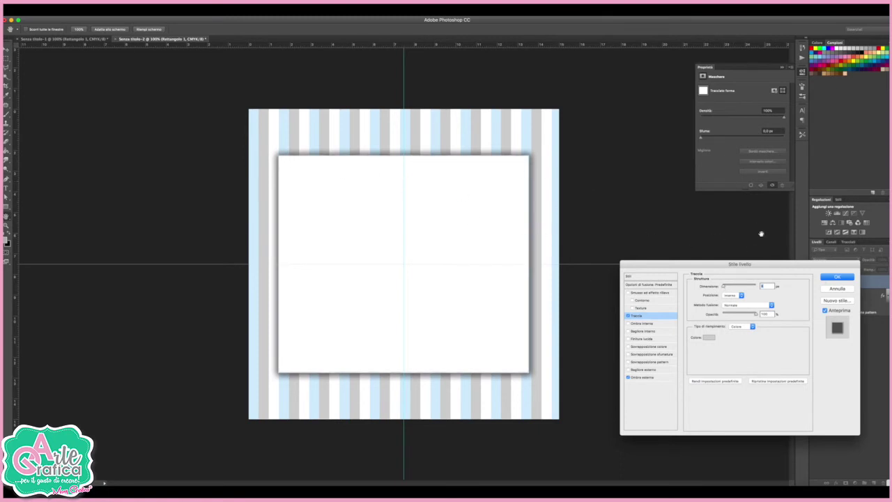
{"action": "left_click", "coordinate": [840, 277]}
{"action": "left_click", "coordinate": [886, 260]}
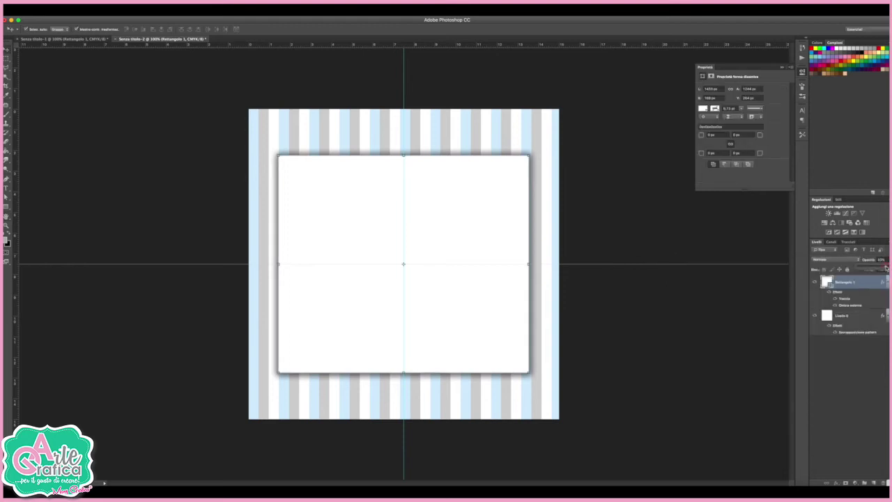
Lower the white panel's opacity and place the Mickey Mouse head image.
{"action": "left_click_drag", "start_coordinate": [887, 268], "coordinate": [884, 268]}
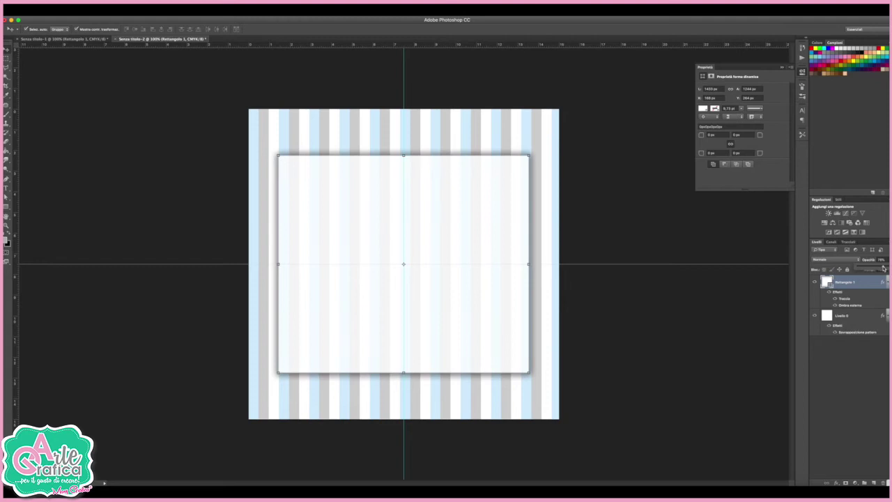
{"action": "left_click", "coordinate": [619, 240]}
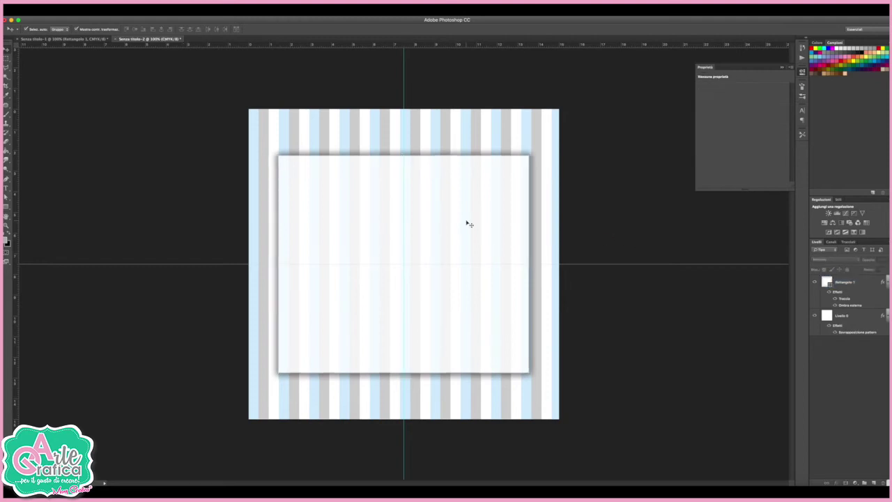
{"action": "left_click", "coordinate": [62, 10]}
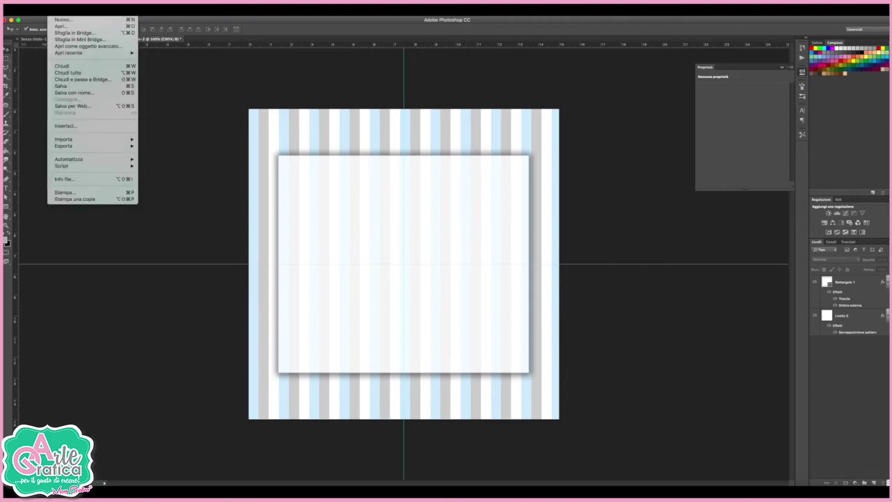
{"action": "left_click", "coordinate": [91, 127]}
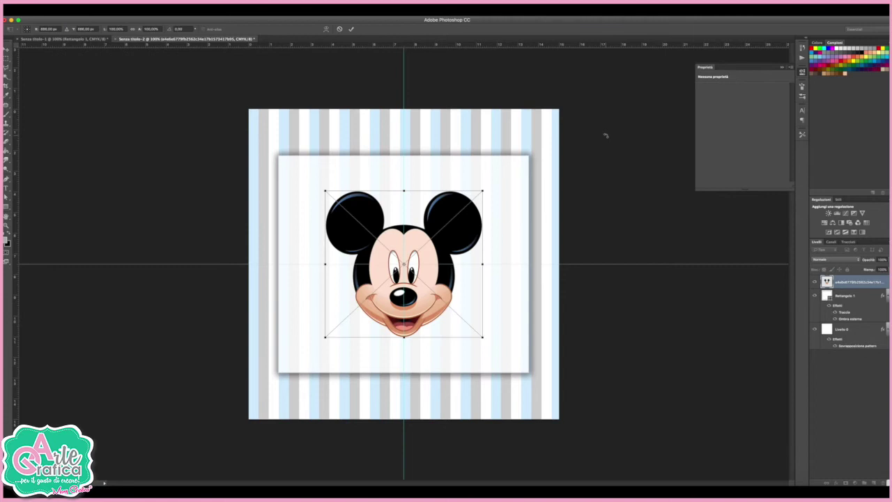
Commit the Mickey head and move it up so its ears overlap the panel's top edge.
{"action": "key", "text": "Return"}
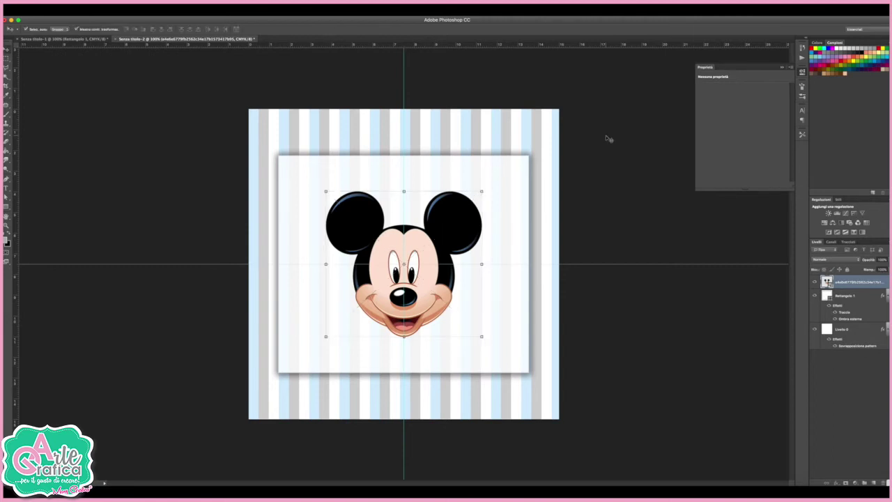
{"action": "left_click_drag", "start_coordinate": [433, 254], "coordinate": [435, 178]}
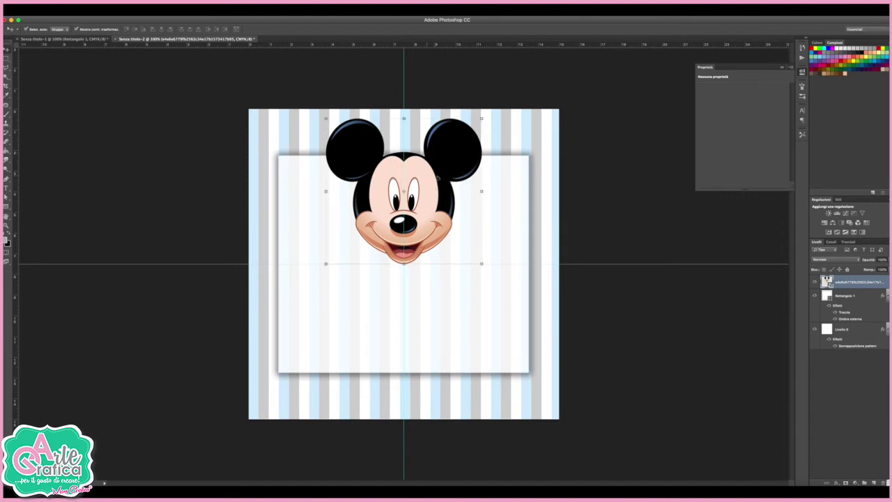
{"action": "left_click_drag", "start_coordinate": [452, 185], "coordinate": [451, 186]}
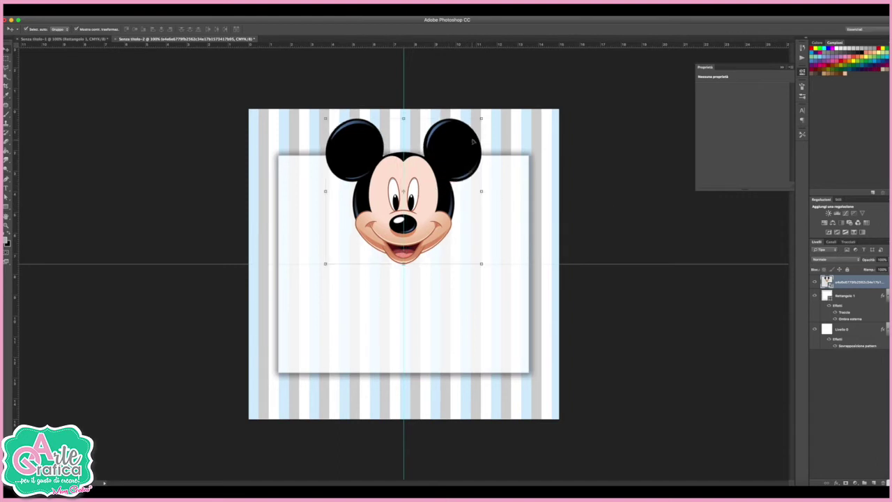
{"action": "left_click", "coordinate": [615, 191]}
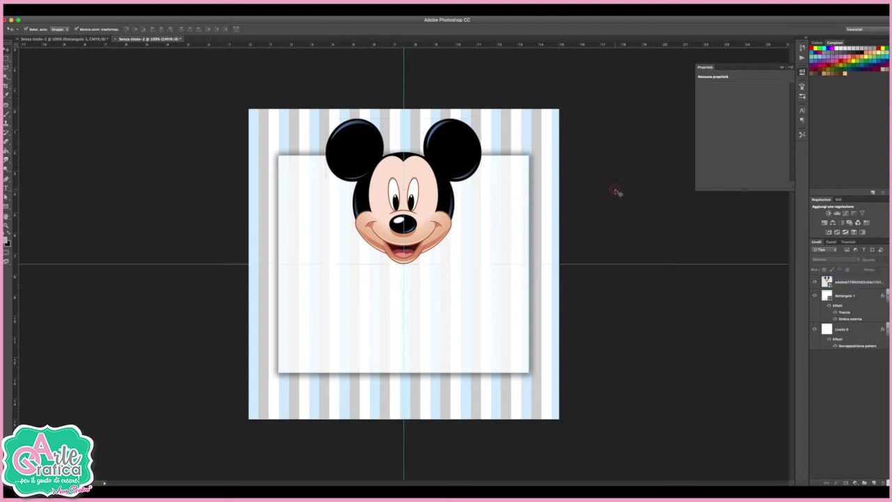
Type a '1' left of the Mickey head and scale it up with Free Transform.
{"action": "left_click", "coordinate": [6, 188]}
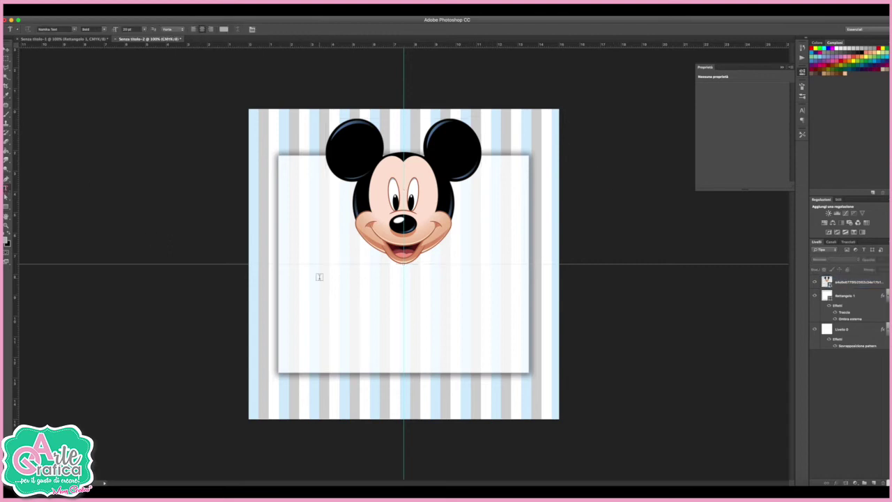
{"action": "left_click", "coordinate": [300, 242]}
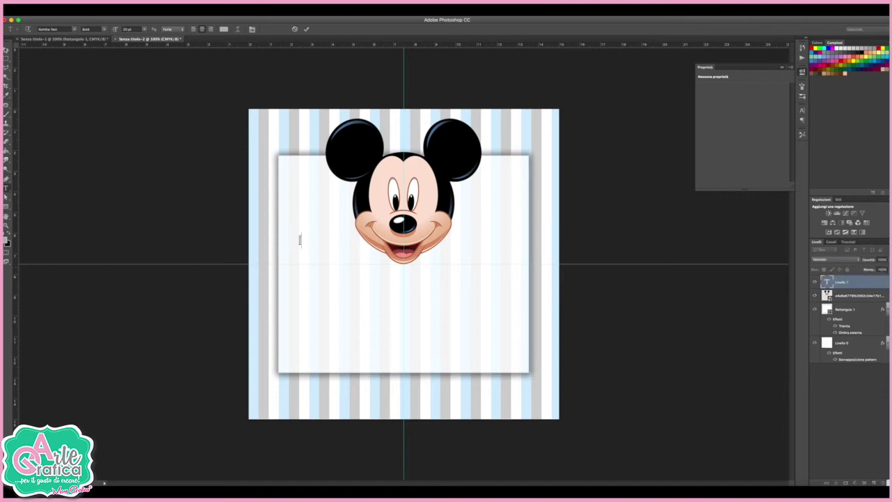
{"action": "type", "text": "L"}
{"action": "key", "text": "ctrl+t"}
{"action": "left_click_drag", "start_coordinate": [308, 231], "coordinate": [402, 162]}
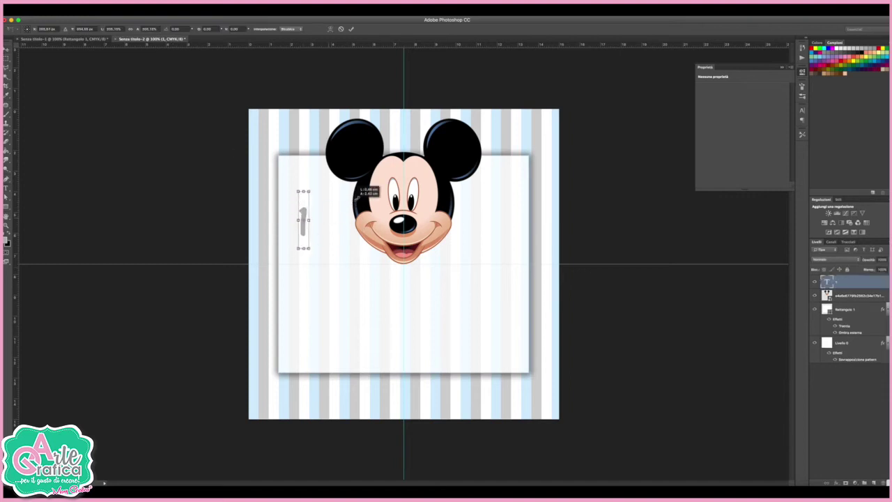
{"action": "key", "text": "Return"}
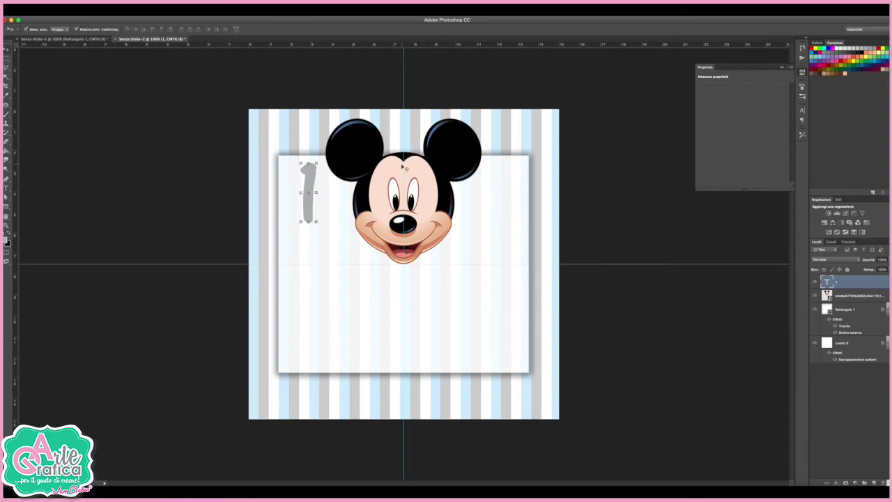
Change the '1' text to the Impact font.
{"action": "left_click", "coordinate": [7, 188]}
{"action": "double_click", "coordinate": [827, 281]}
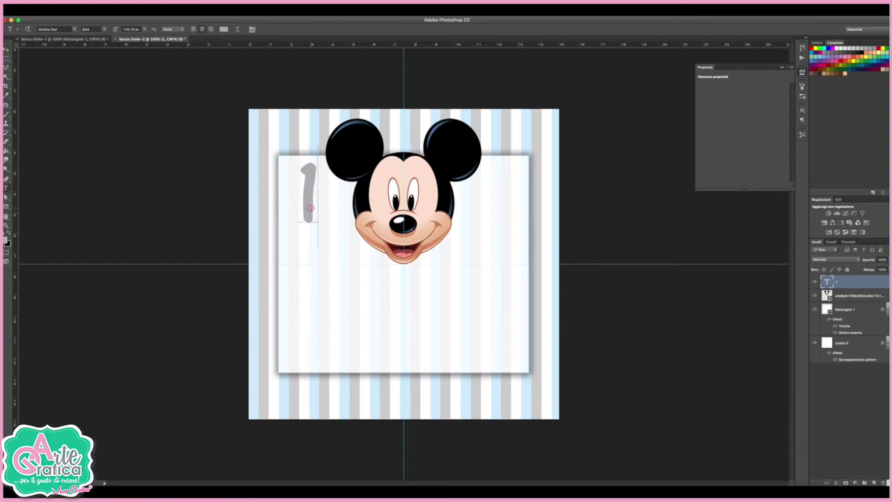
{"action": "left_click", "coordinate": [59, 29]}
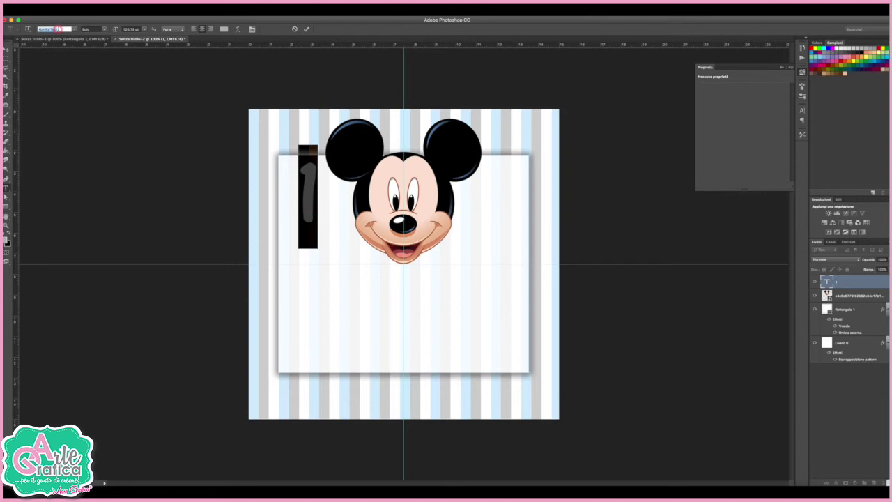
{"action": "type", "text": "Impact"}
{"action": "key", "text": "Return"}
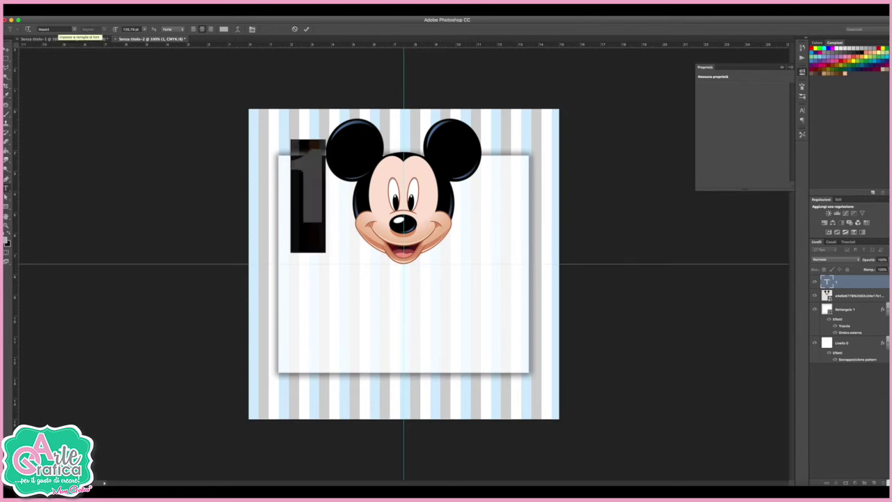
Move the '1' slightly down and enlarge it a little more.
{"action": "left_click", "coordinate": [7, 51]}
{"action": "left_click_drag", "start_coordinate": [314, 197], "coordinate": [313, 236]}
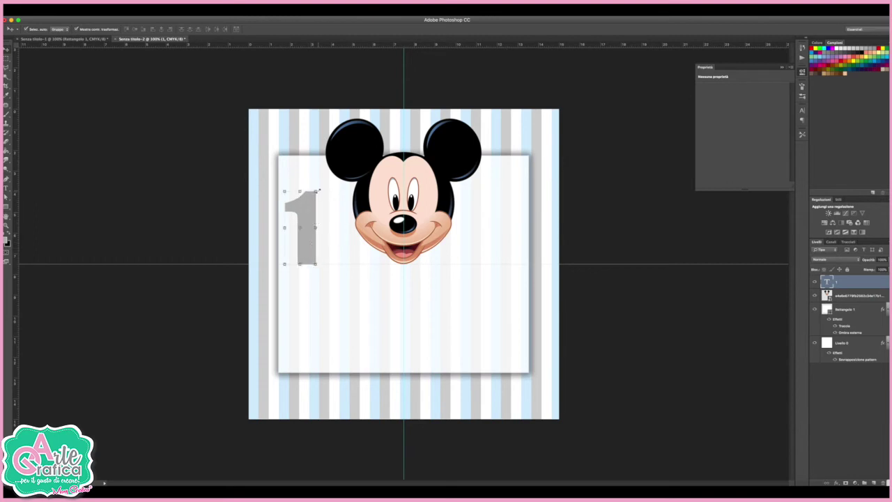
{"action": "key", "text": "ctrl+t"}
{"action": "left_click_drag", "start_coordinate": [328, 184], "coordinate": [328, 153]}
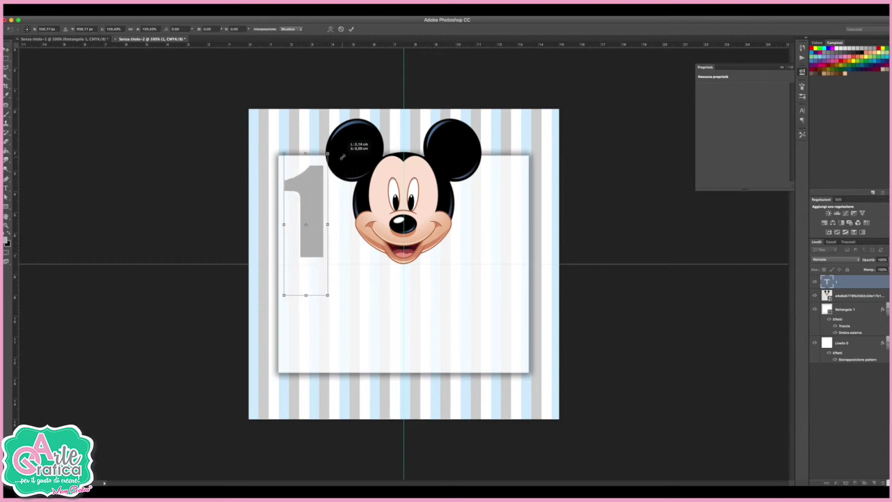
{"action": "key", "text": "Return"}
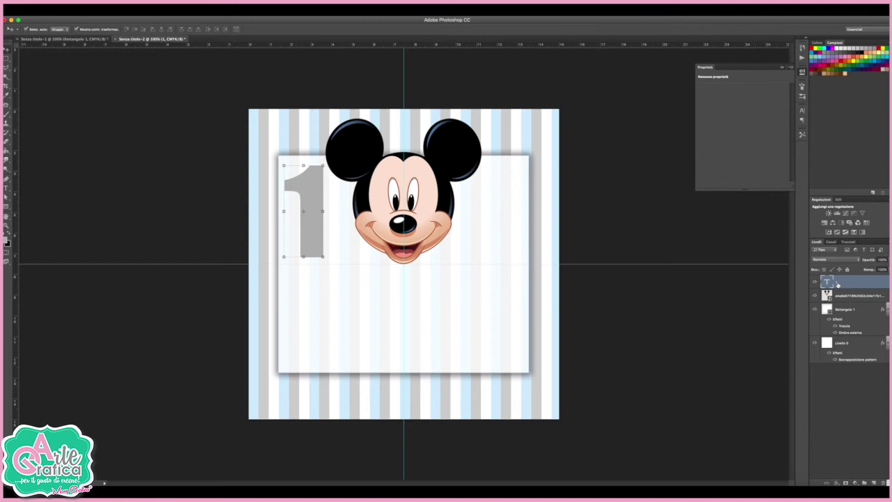
Give the '1' a Pattern Overlay using the grey fine-texture pattern.
{"action": "left_click", "coordinate": [836, 483]}
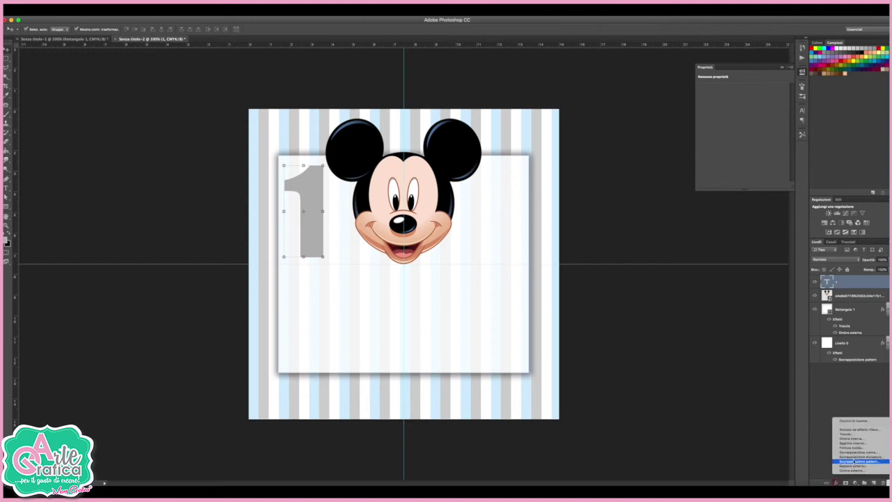
{"action": "left_click", "coordinate": [859, 461]}
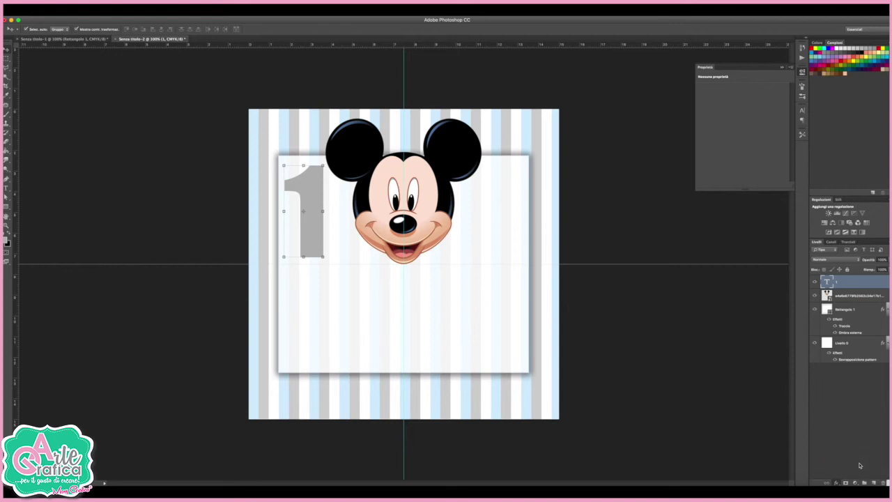
{"action": "left_click", "coordinate": [739, 312]}
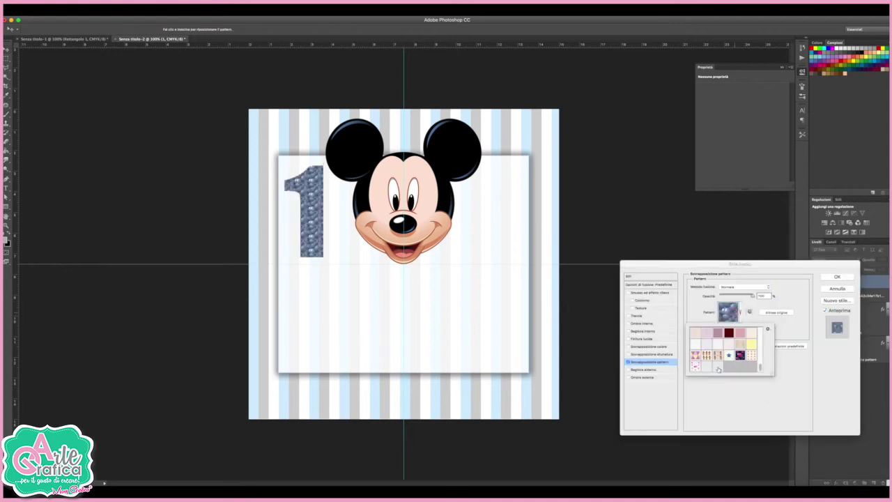
{"action": "scroll", "coordinate": [750, 352], "scroll_direction": "up", "scroll_amount": 3}
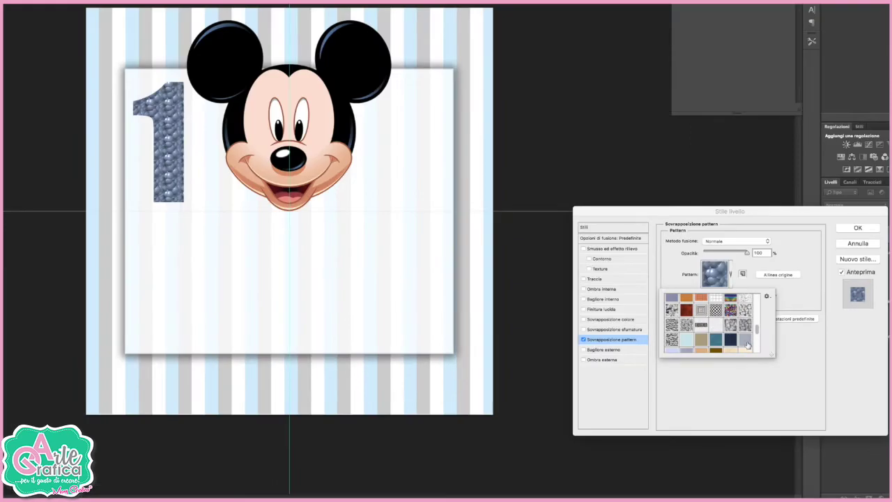
{"action": "left_click", "coordinate": [746, 342]}
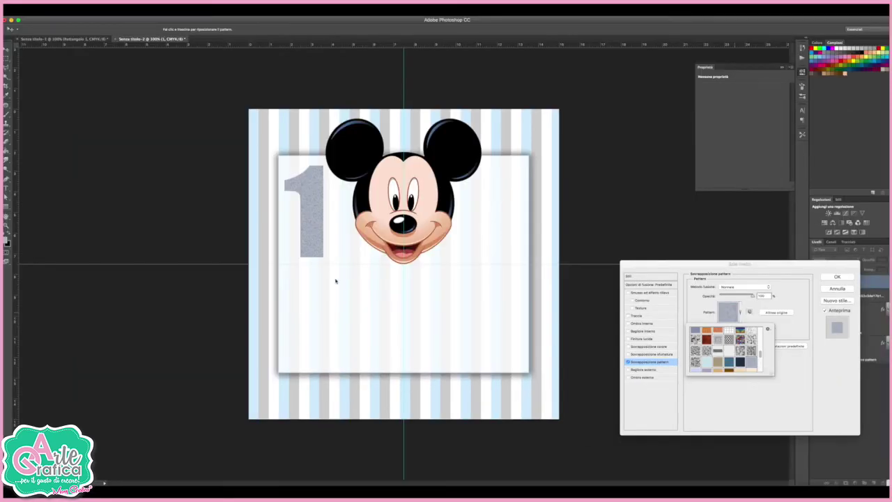
{"action": "left_click", "coordinate": [801, 305]}
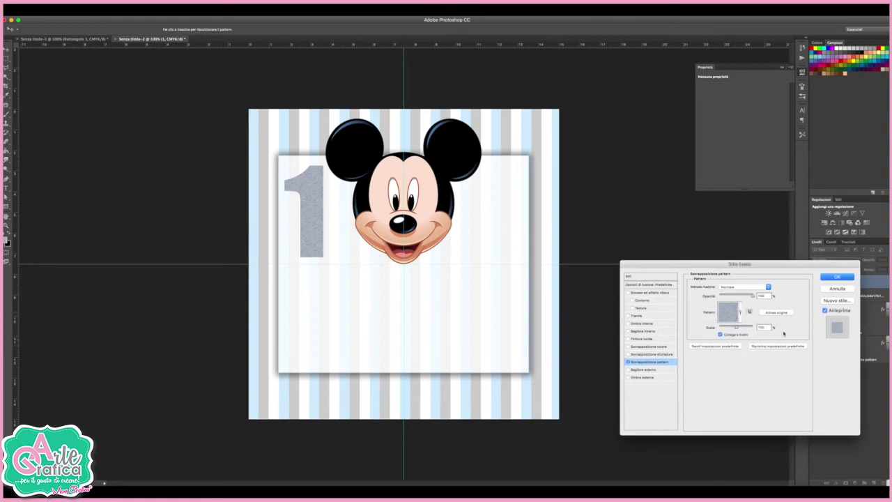
Add a light blue #a7bef1 Colour Overlay in Colore blend mode at about 80% opacity.
{"action": "left_click", "coordinate": [650, 347]}
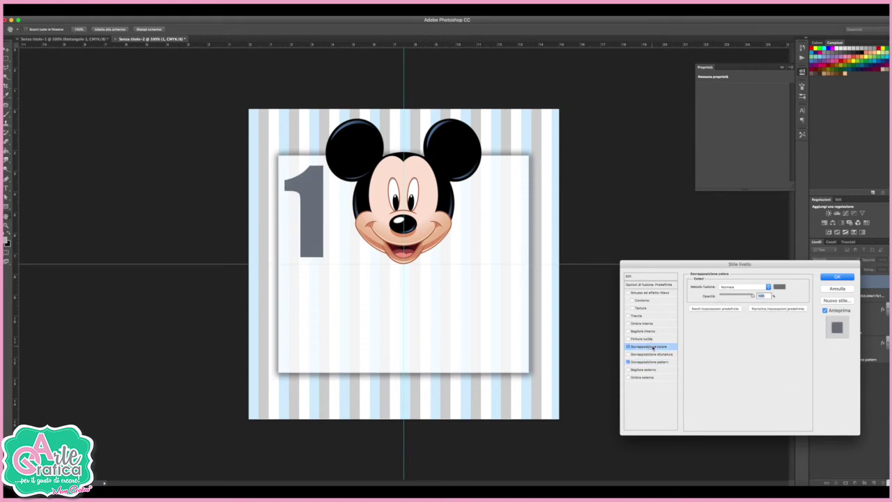
{"action": "left_click", "coordinate": [779, 286]}
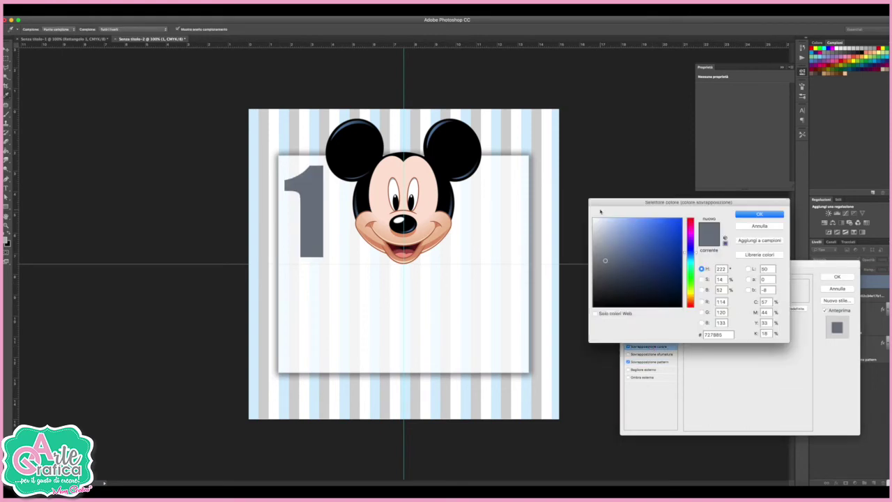
{"action": "left_click", "coordinate": [620, 222]}
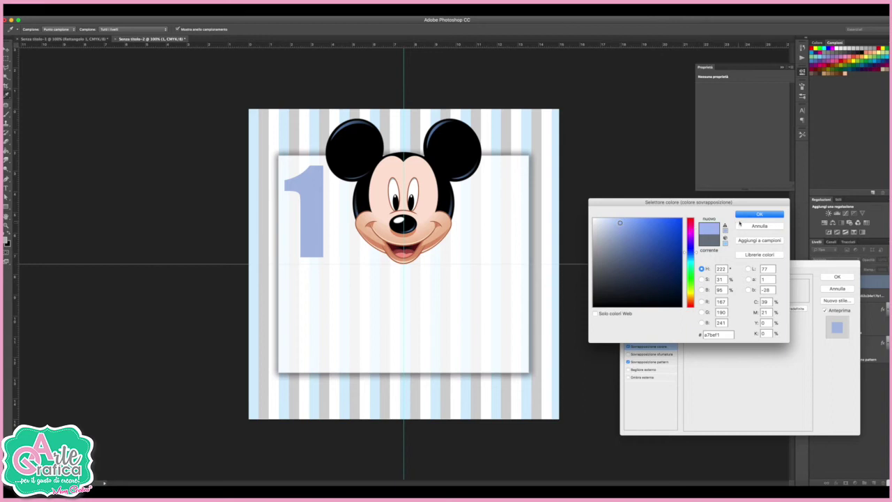
{"action": "left_click", "coordinate": [770, 215]}
{"action": "left_click", "coordinate": [738, 288]}
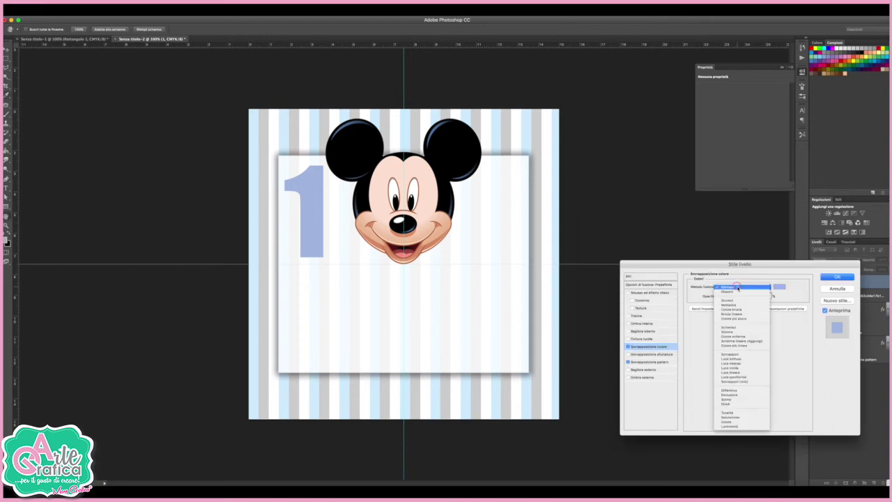
{"action": "left_click", "coordinate": [733, 422]}
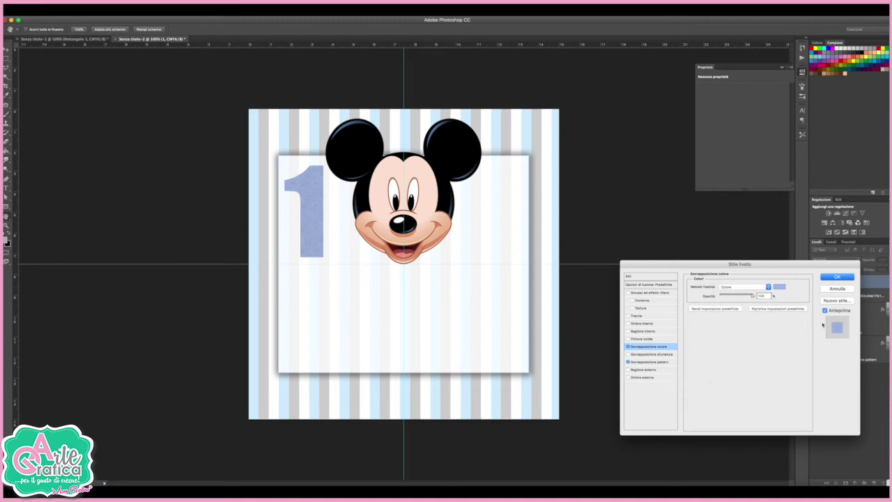
{"action": "left_click_drag", "start_coordinate": [750, 297], "coordinate": [748, 297]}
Add a near-white 8 px Stroke positioned inside the number 1.
{"action": "left_click", "coordinate": [645, 316]}
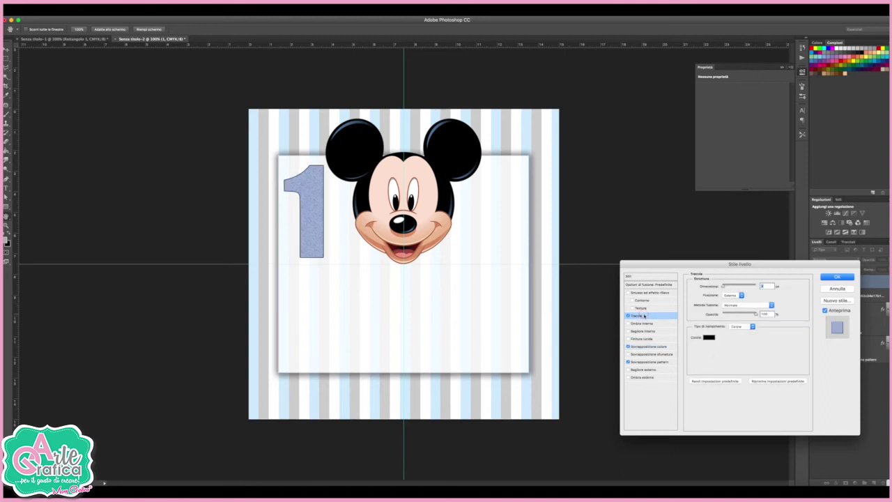
{"action": "left_click", "coordinate": [707, 337]}
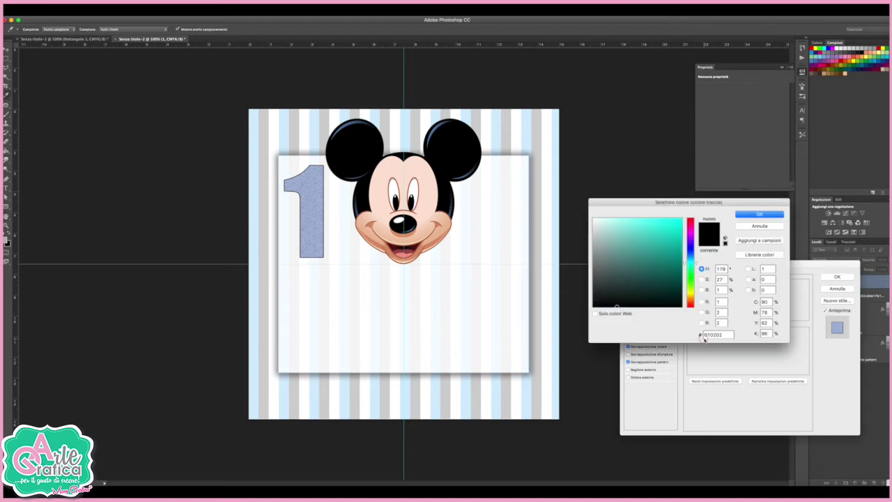
{"action": "left_click", "coordinate": [595, 220]}
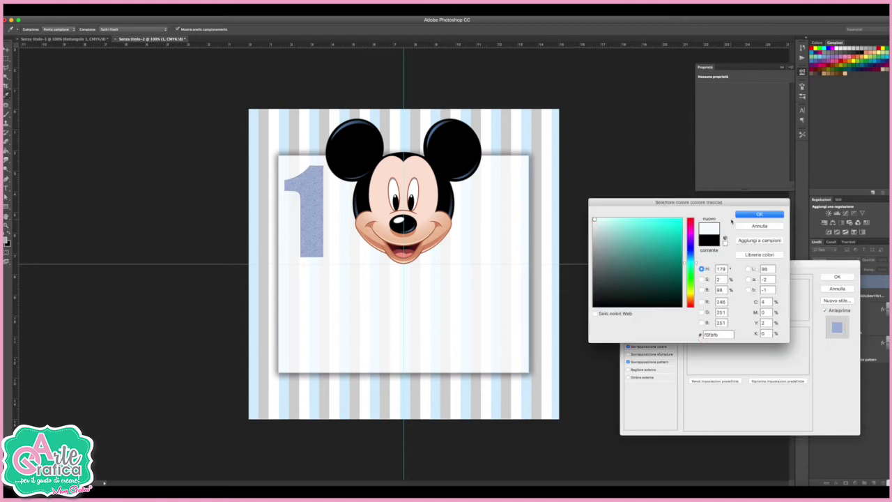
{"action": "left_click", "coordinate": [748, 217]}
{"action": "left_click", "coordinate": [727, 287]}
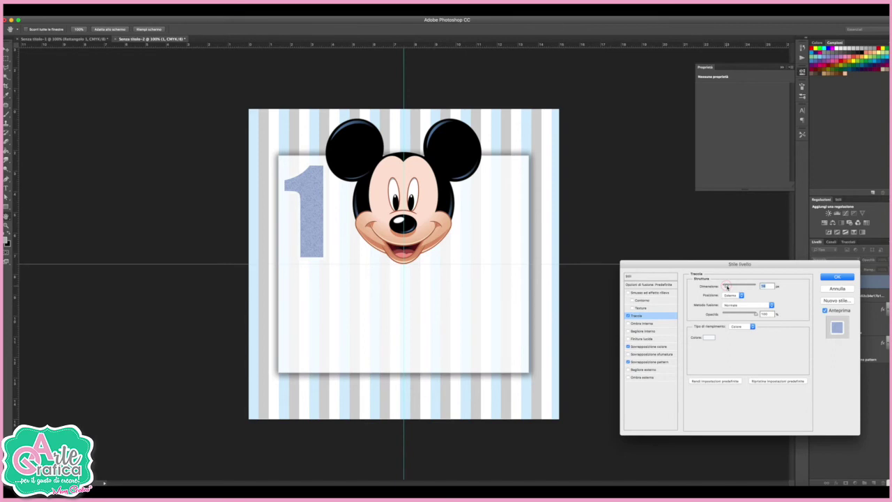
{"action": "left_click", "coordinate": [741, 296]}
{"action": "left_click", "coordinate": [733, 302]}
{"action": "left_click", "coordinate": [726, 287]}
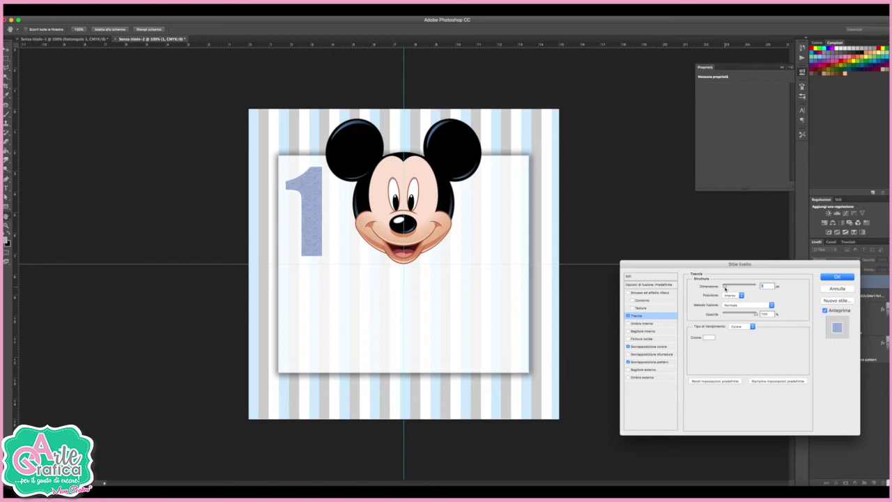
Add a larger, softer drop shadow at greater distance and apply the layer style.
{"action": "left_click", "coordinate": [647, 378]}
{"action": "left_click", "coordinate": [725, 319]}
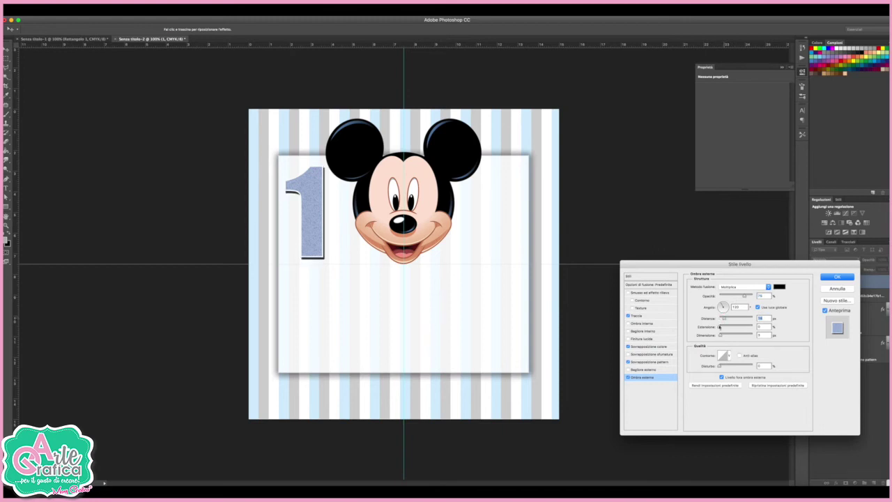
{"action": "left_click_drag", "start_coordinate": [721, 336], "coordinate": [731, 298]}
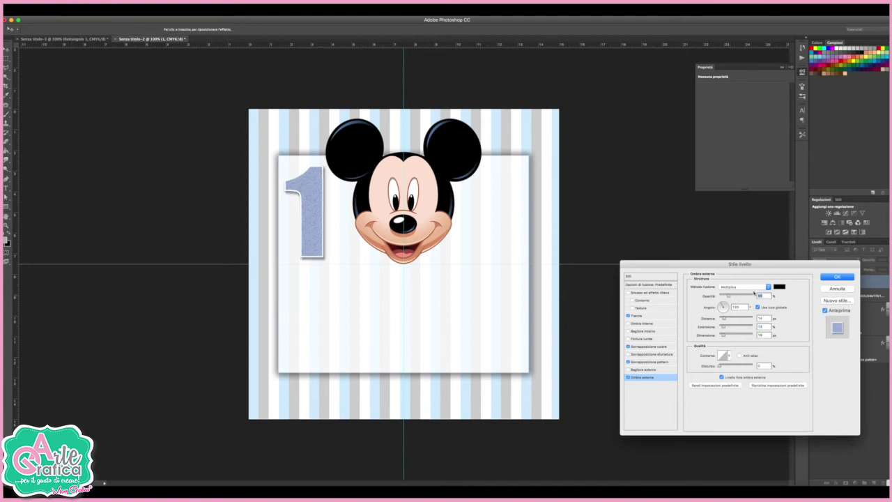
{"action": "left_click", "coordinate": [837, 276]}
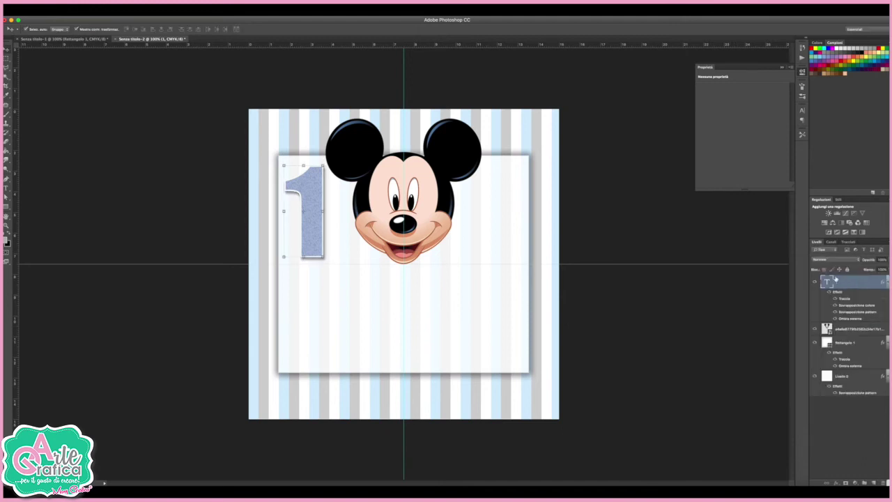
Type ANNO to the right of Mickey and scale it up with Free Transform.
{"action": "left_click", "coordinate": [6, 187]}
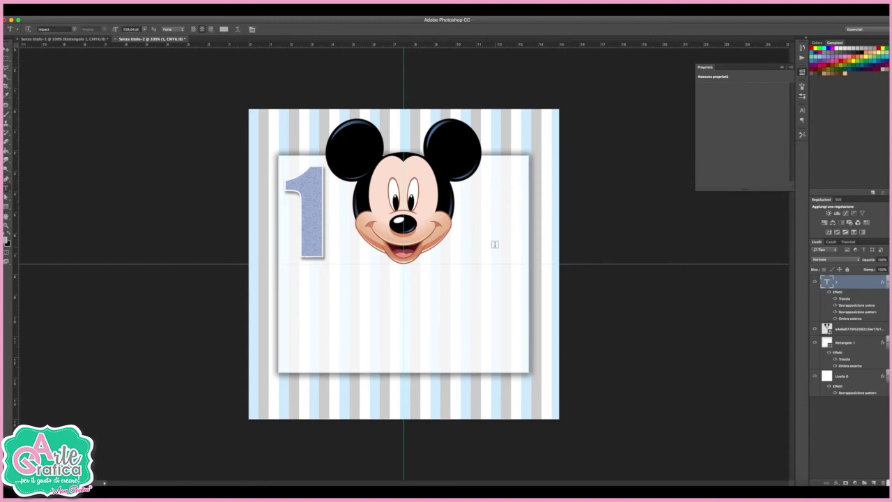
{"action": "left_click", "coordinate": [470, 230]}
{"action": "type", "text": "ANNO"}
{"action": "key", "text": "ctrl+t"}
{"action": "mouse_move", "coordinate": [493, 218]}
{"action": "left_mouse_down"}
{"action": "mouse_move", "coordinate": [532, 191]}
{"action": "mouse_move", "coordinate": [500, 251]}
{"action": "left_mouse_up"}
{"action": "key", "text": "Return"}
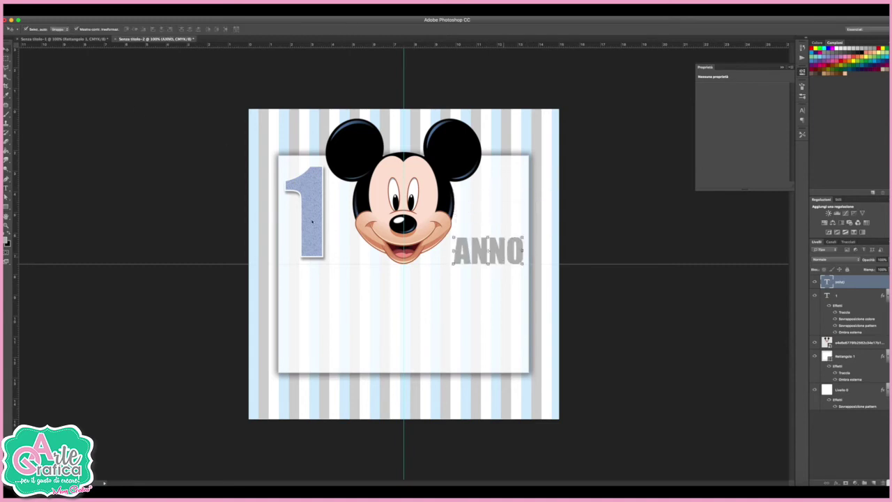
Nudge the 1 slightly down-left and enlarge ANNO to about 106% to line up.
{"action": "left_click", "coordinate": [315, 218]}
{"action": "left_click_drag", "start_coordinate": [314, 218], "coordinate": [311, 212]}
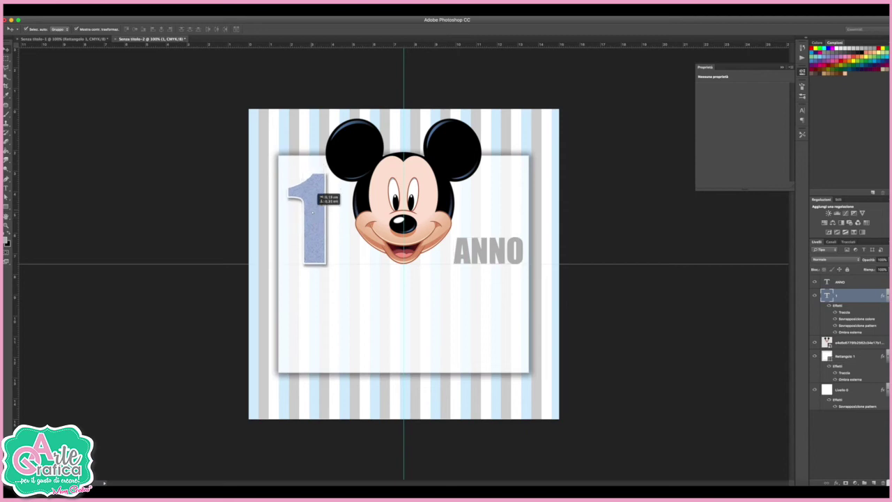
{"action": "left_click", "coordinate": [474, 242]}
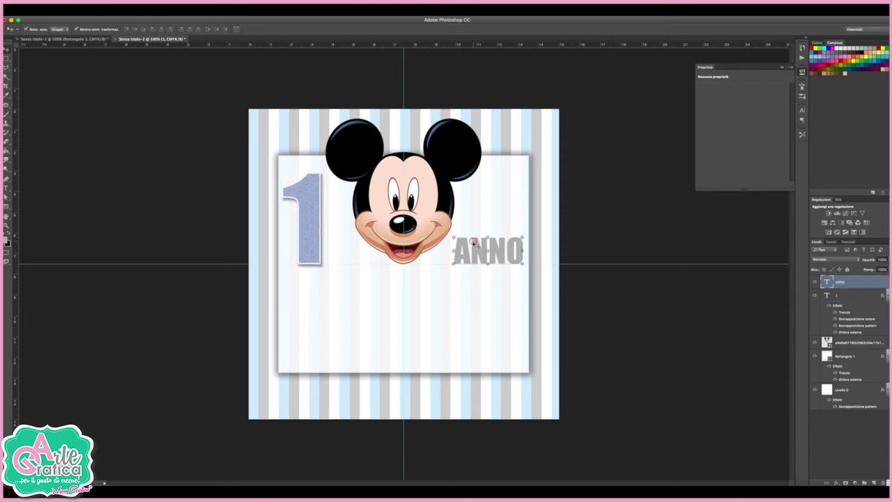
{"action": "key", "text": "ctrl+t"}
{"action": "left_click_drag", "start_coordinate": [453, 237], "coordinate": [447, 234]}
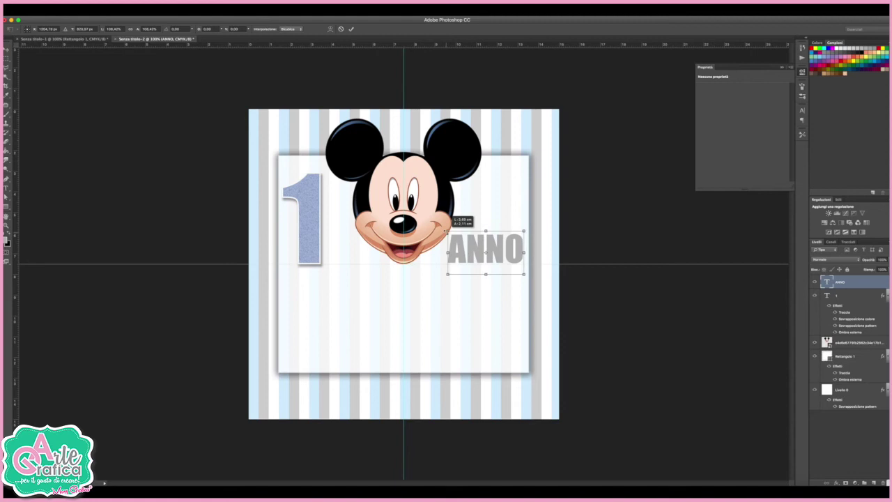
{"action": "key", "text": "Return"}
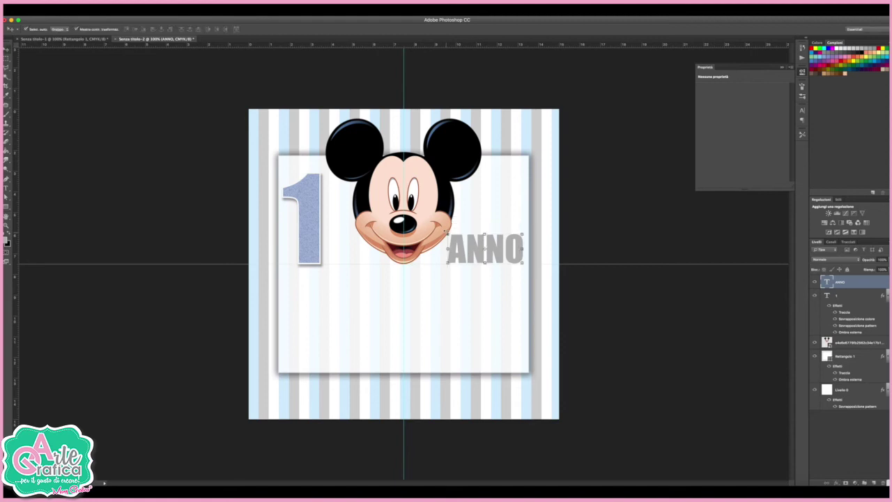
Copy the 1 layer's style and paste it onto the ANNO layer.
{"action": "left_click", "coordinate": [313, 222]}
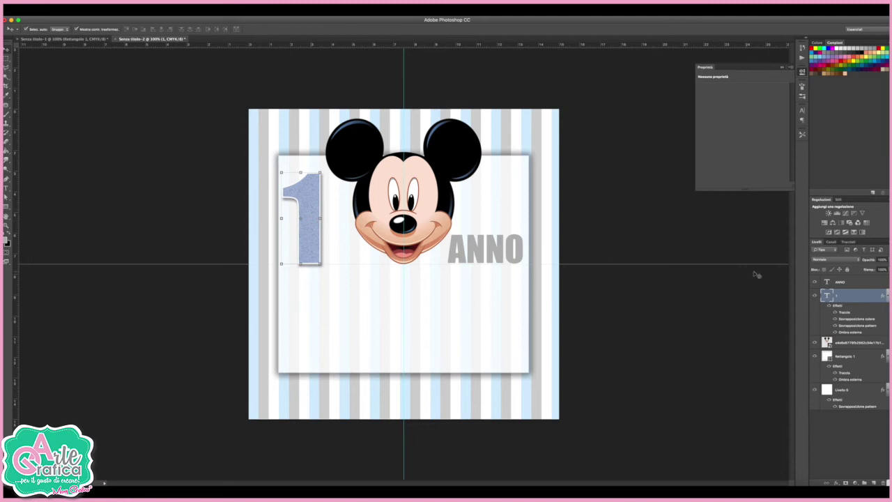
{"action": "right_click", "coordinate": [854, 298]}
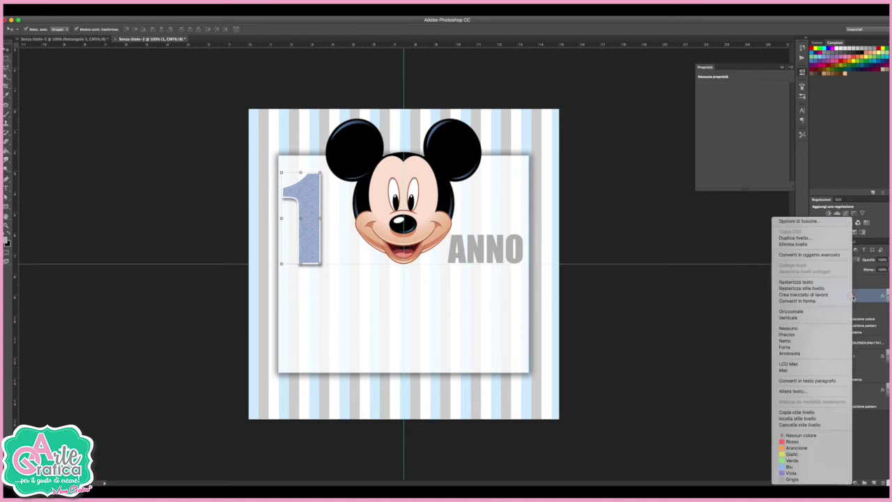
{"action": "left_click", "coordinate": [802, 413]}
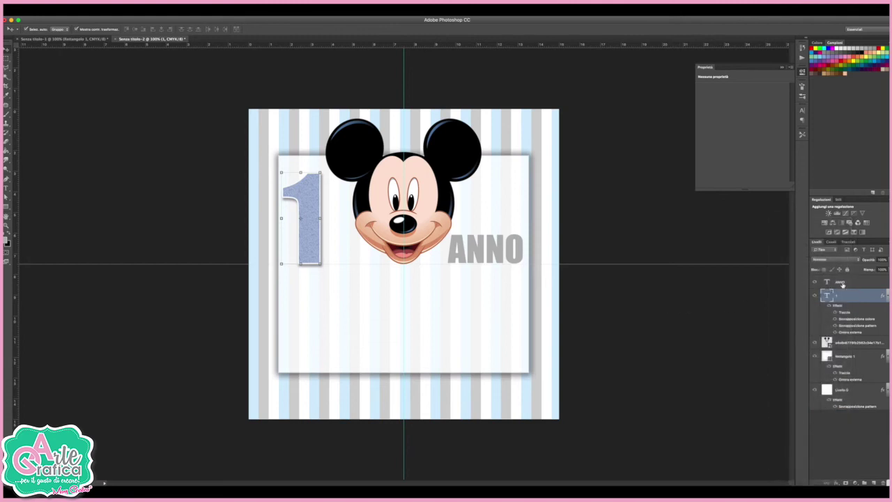
{"action": "left_click", "coordinate": [842, 283]}
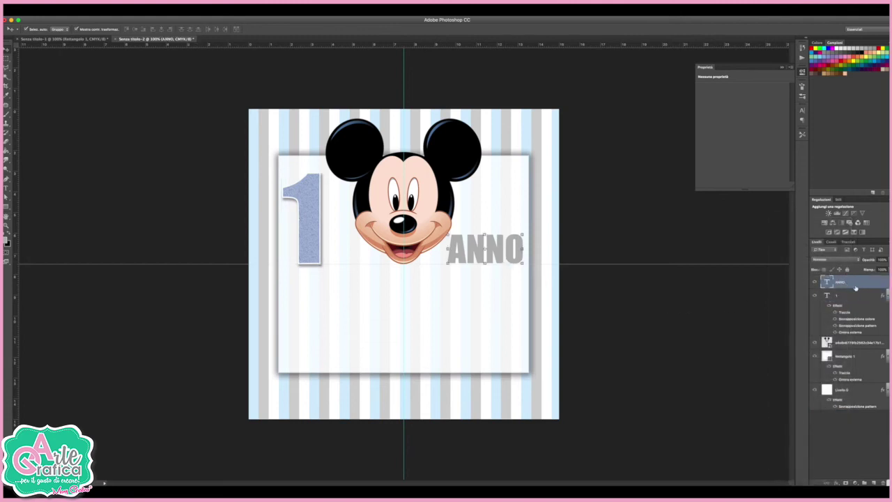
{"action": "right_click", "coordinate": [852, 283]}
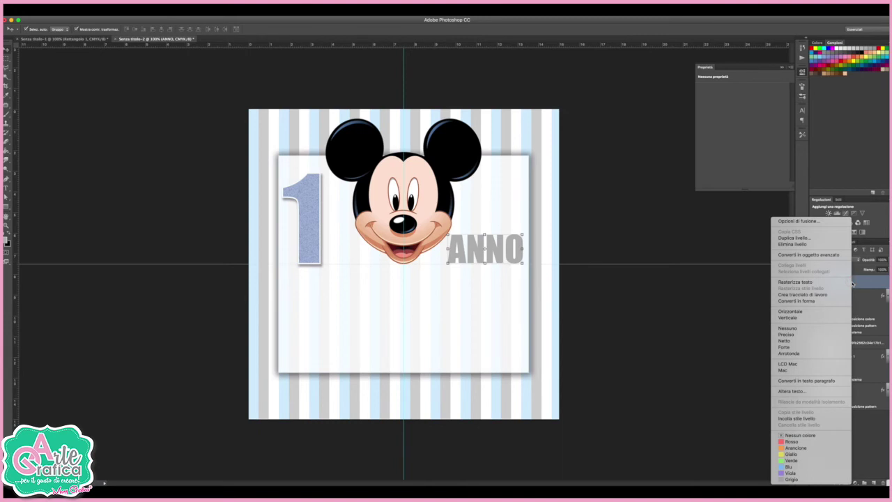
{"action": "left_click", "coordinate": [809, 419]}
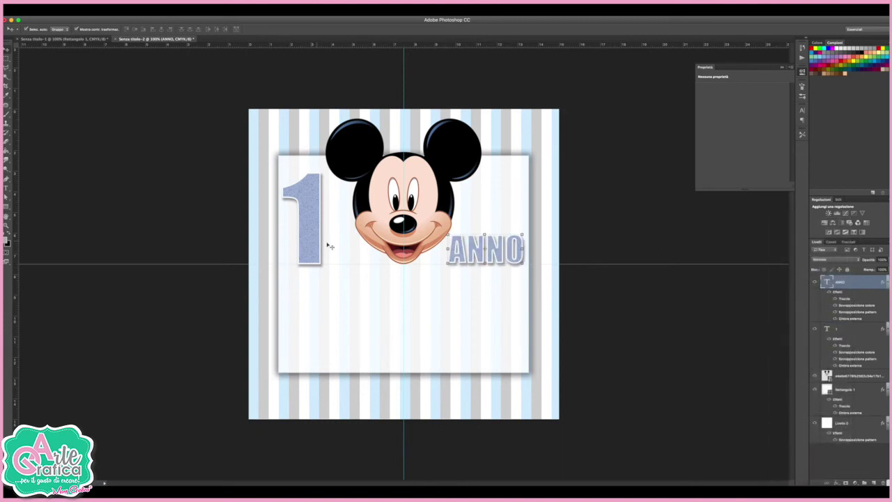
Set ANNO's Traccia stroke to 8 px with Esterno position and apply it.
{"action": "double_click", "coordinate": [847, 298]}
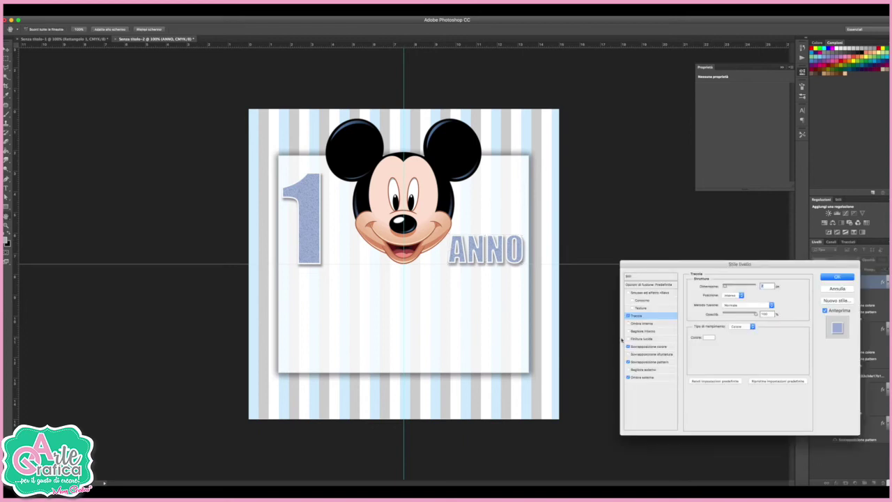
{"action": "left_click", "coordinate": [725, 288]}
{"action": "left_click", "coordinate": [733, 295]}
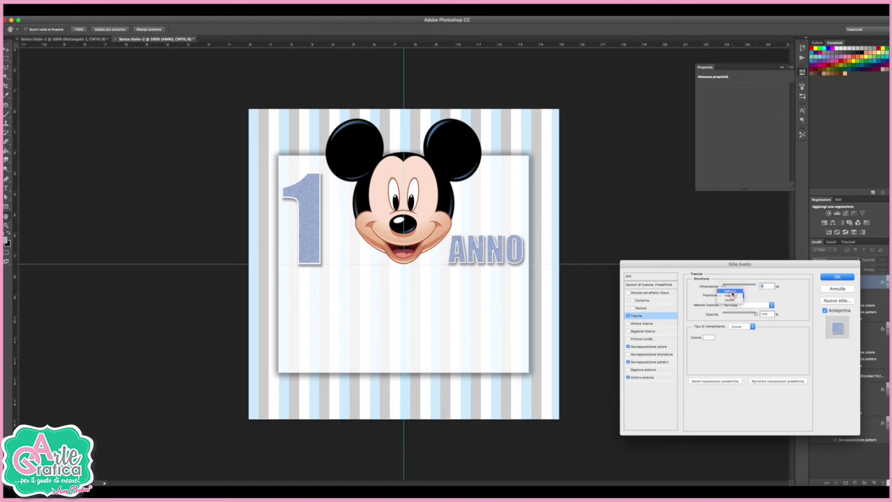
{"action": "left_click", "coordinate": [731, 286]}
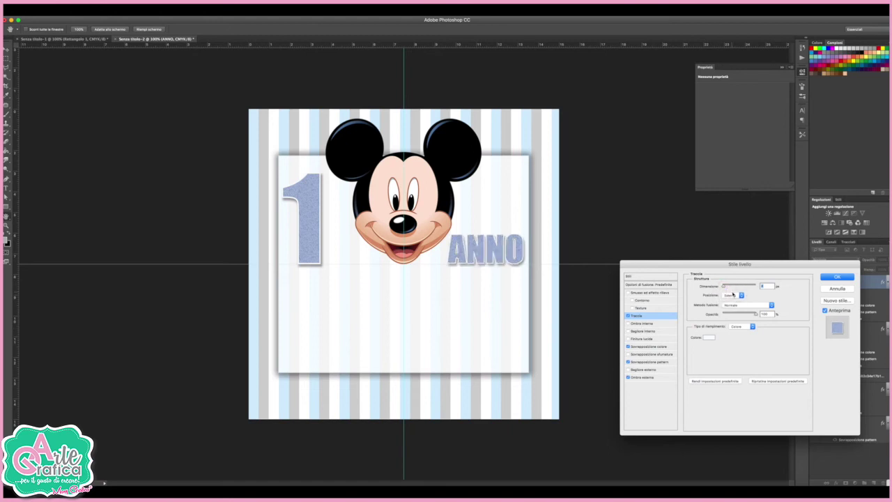
{"action": "left_click", "coordinate": [724, 286]}
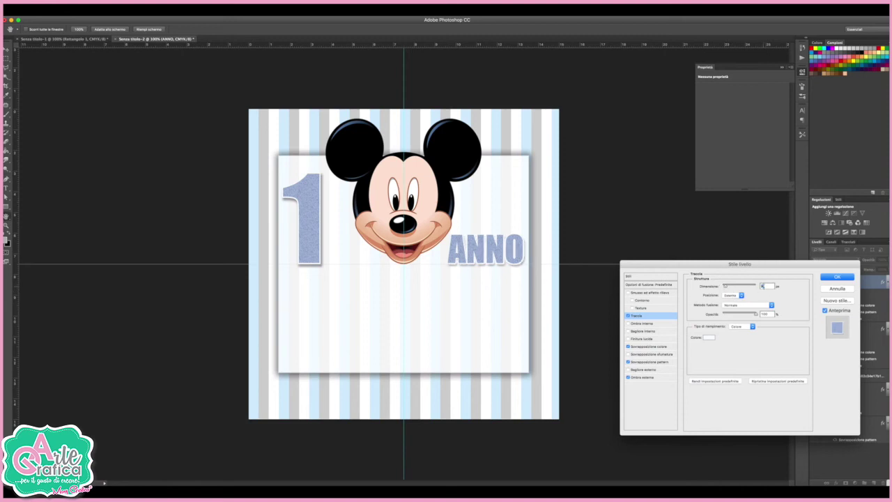
{"action": "left_click", "coordinate": [726, 287]}
{"action": "left_click", "coordinate": [843, 277]}
{"action": "key", "text": "Return"}
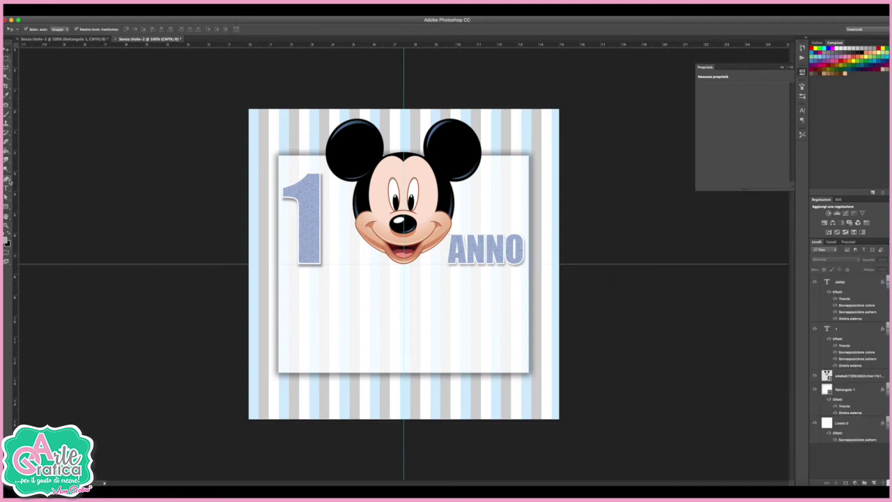
Type BUON COMPLEANNO below Mickey and change its font.
{"action": "key", "text": "t"}
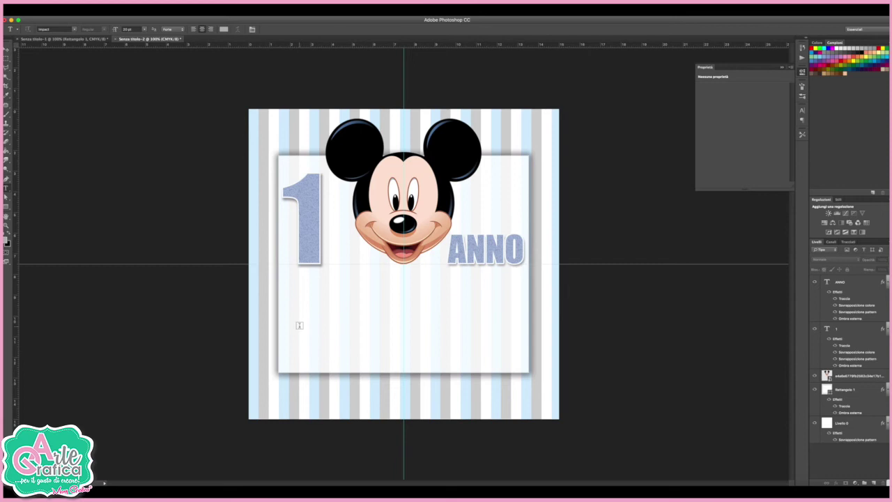
{"action": "left_click", "coordinate": [300, 322]}
{"action": "type", "text": "BUON COMPLEANNO"}
{"action": "key", "text": "ctrl+a"}
{"action": "left_click", "coordinate": [56, 29]}
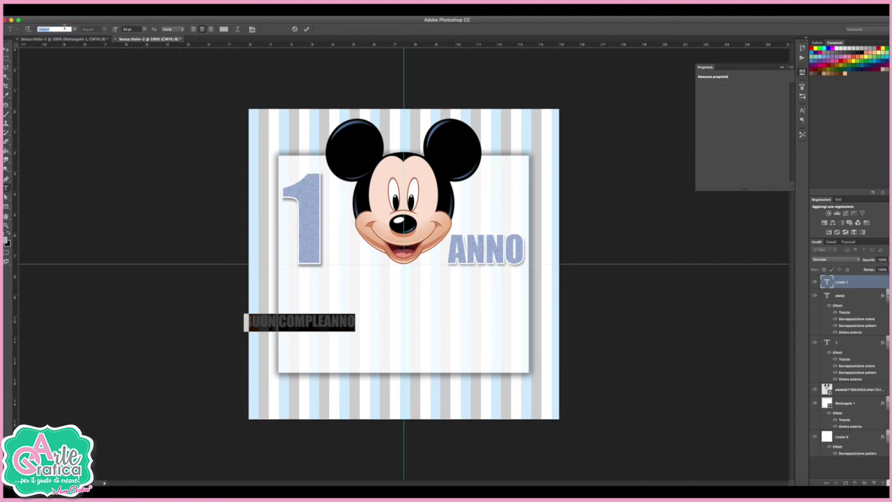
{"action": "key", "text": "Down"}
{"action": "key", "text": "Down"}
{"action": "key", "text": "Down"}
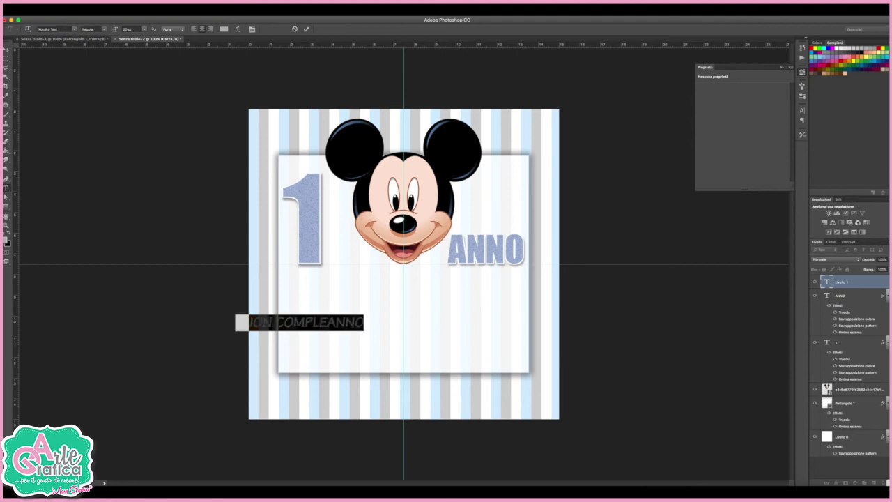
Move BUON COMPLEANNO onto the white panel and enlarge it across the panel.
{"action": "left_click", "coordinate": [7, 51]}
{"action": "left_click_drag", "start_coordinate": [326, 324], "coordinate": [527, 299]}
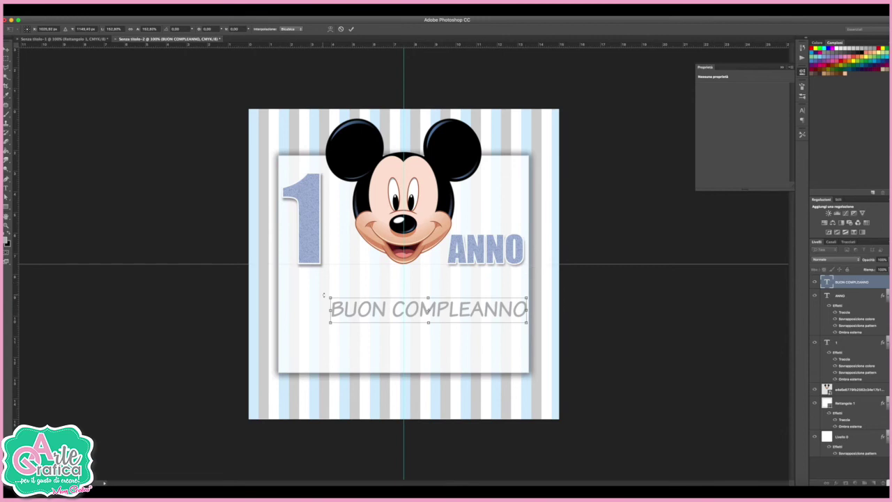
{"action": "left_click_drag", "start_coordinate": [328, 296], "coordinate": [286, 296]}
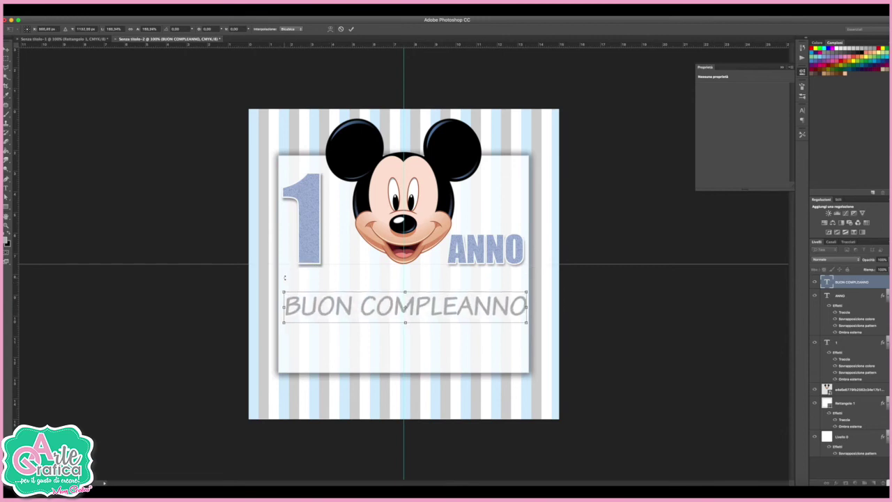
{"action": "key", "text": "Return"}
{"action": "left_click_drag", "start_coordinate": [462, 307], "coordinate": [459, 307]}
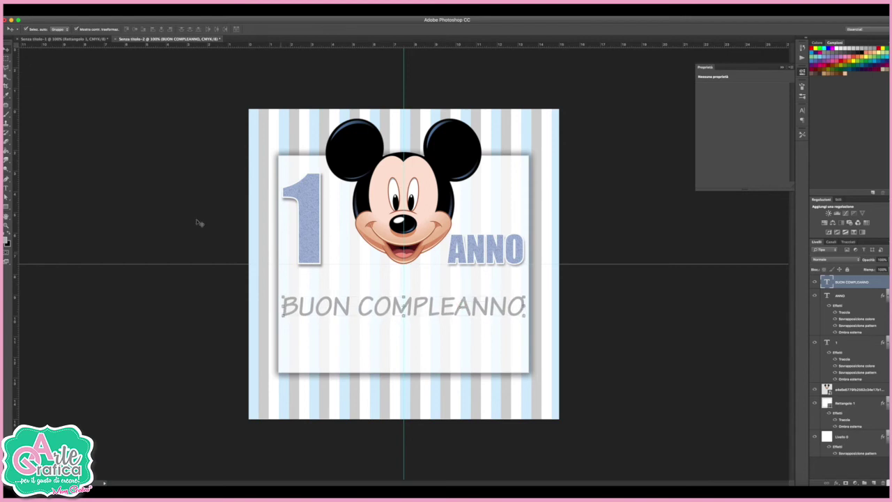
Set the BUON COMPLEANNO text to Bold in the Character panel.
{"action": "left_click", "coordinate": [7, 188]}
{"action": "double_click", "coordinate": [827, 282]}
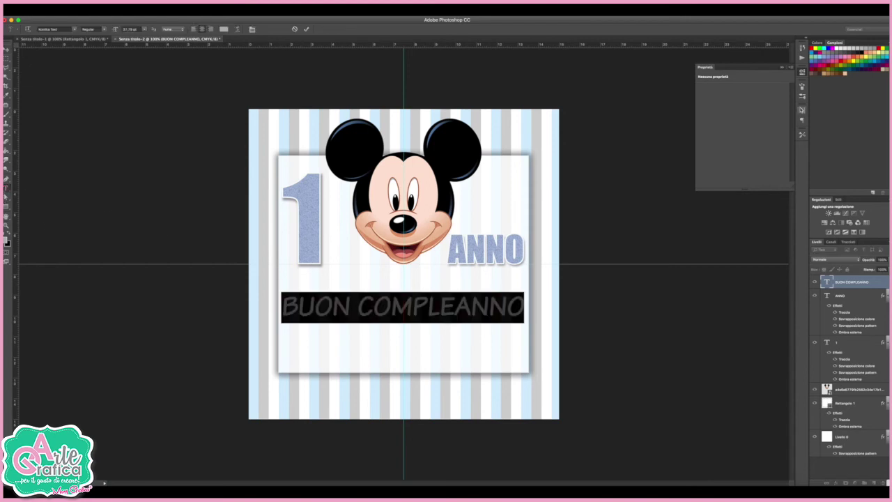
{"action": "left_click", "coordinate": [802, 109]}
{"action": "left_click", "coordinate": [771, 113]}
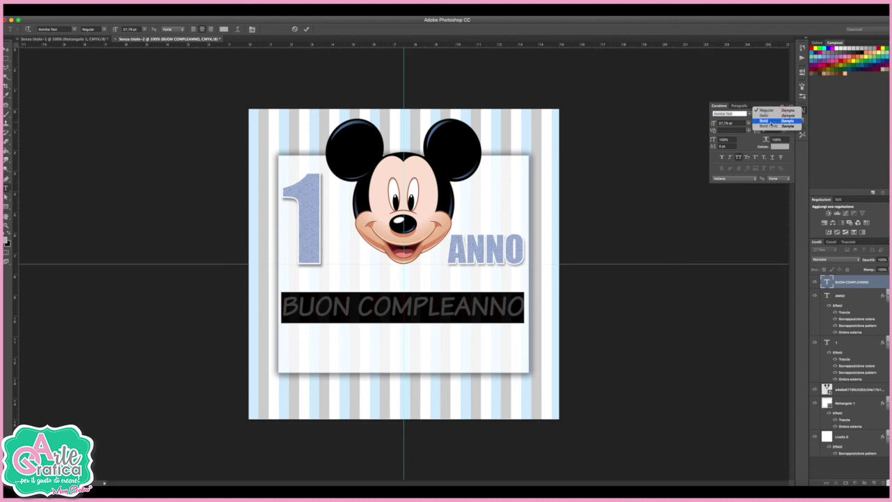
{"action": "left_click", "coordinate": [771, 122]}
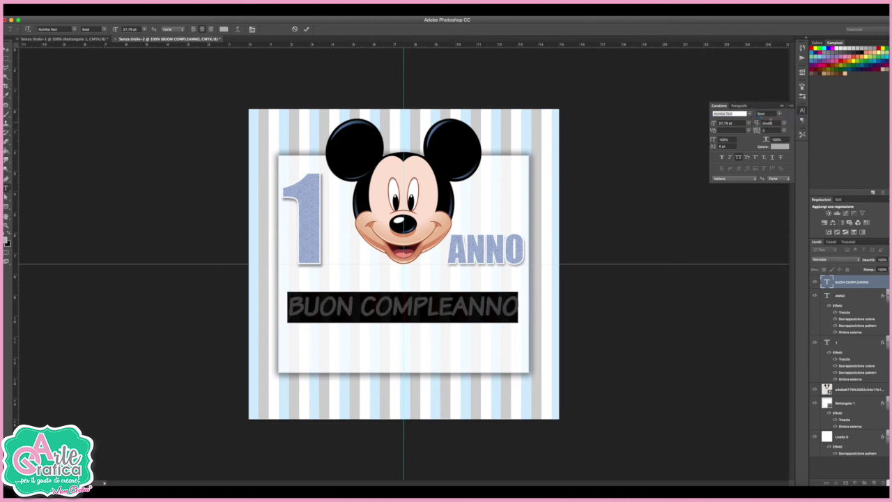
{"action": "key", "text": "ctrl+Return"}
{"action": "key", "text": "v"}
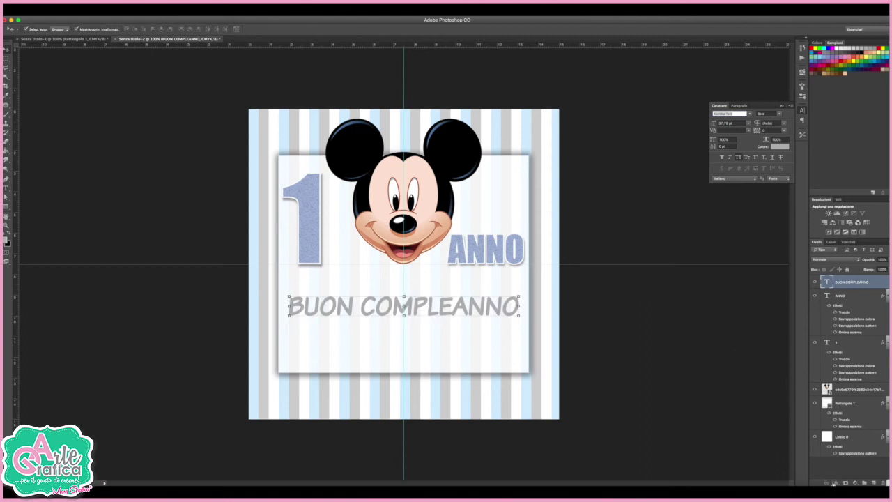
{"action": "left_click", "coordinate": [836, 483]}
Add a Stroke to the title using the light blue sampled from ANNO.
{"action": "left_click", "coordinate": [849, 434]}
{"action": "left_click", "coordinate": [709, 337]}
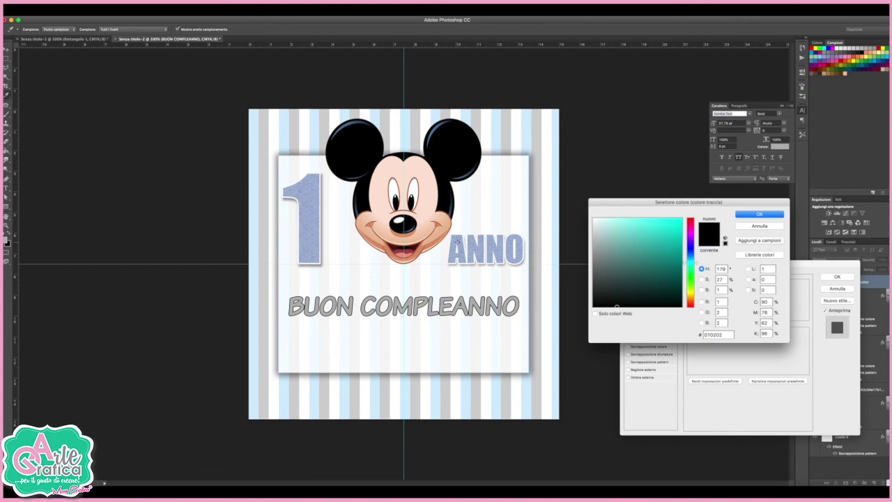
{"action": "left_click", "coordinate": [453, 240]}
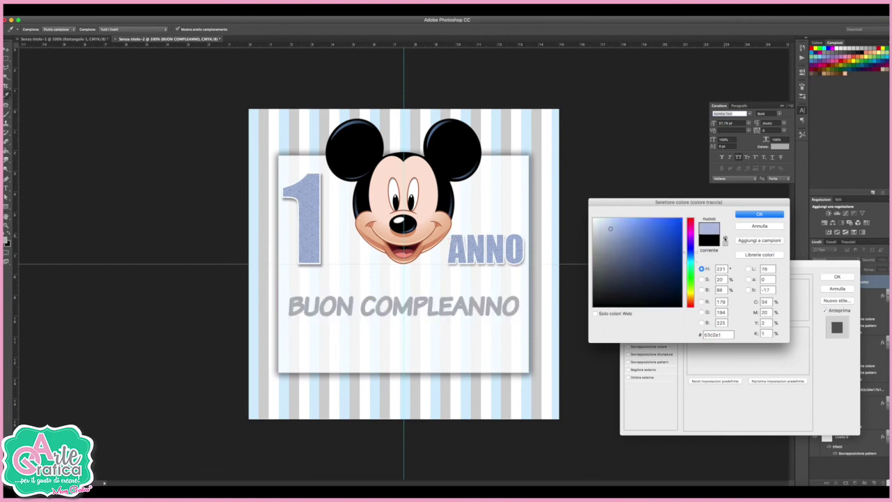
{"action": "left_click", "coordinate": [763, 214]}
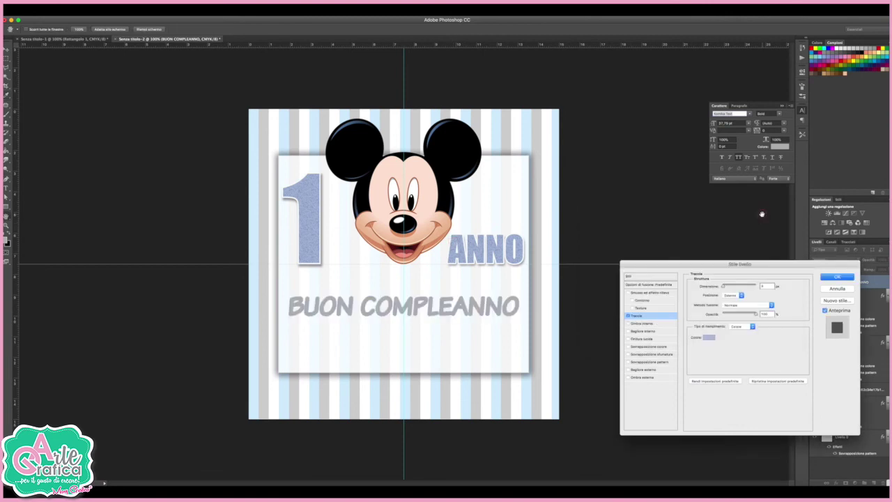
Add a drop shadow with greater distance in a dark blue based on the 1.
{"action": "left_click", "coordinate": [645, 378]}
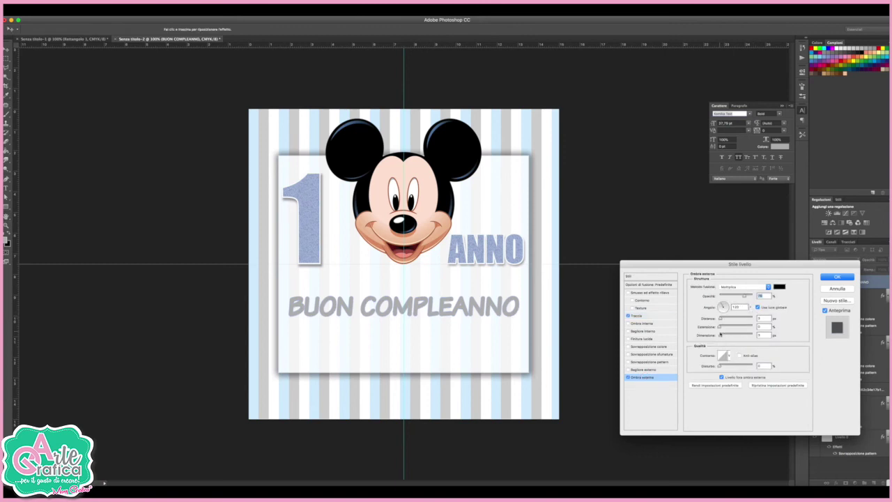
{"action": "left_click_drag", "start_coordinate": [720, 319], "coordinate": [725, 336]}
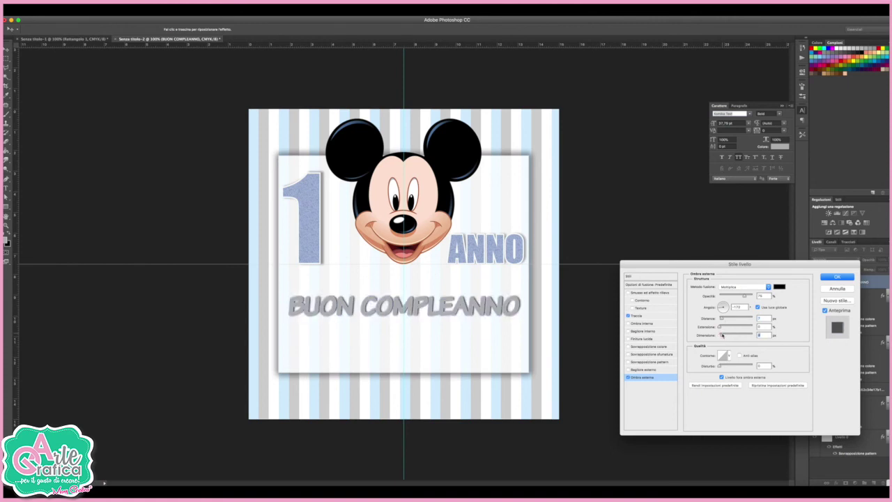
{"action": "left_click", "coordinate": [779, 287]}
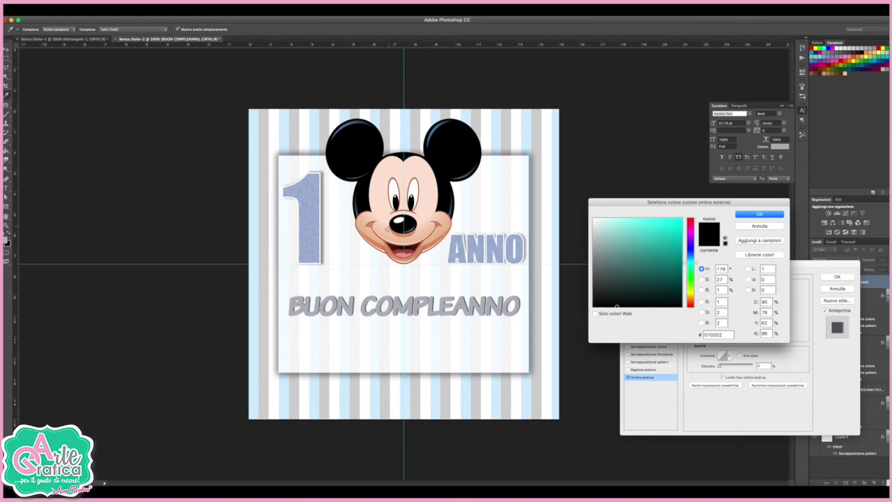
{"action": "left_click", "coordinate": [311, 228]}
{"action": "left_click", "coordinate": [673, 225]}
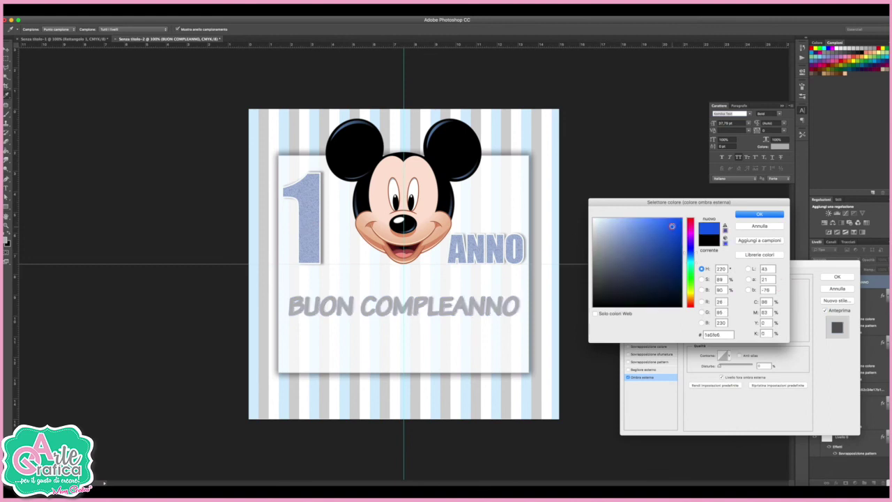
{"action": "left_click", "coordinate": [674, 236]}
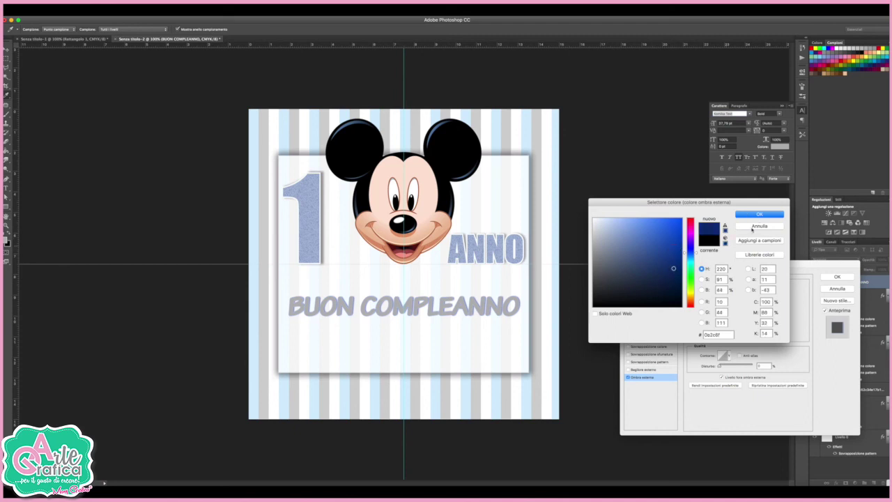
{"action": "left_click", "coordinate": [761, 215]}
Darken the title's stroke to a deep navy blue and apply the effects.
{"action": "left_click", "coordinate": [636, 316]}
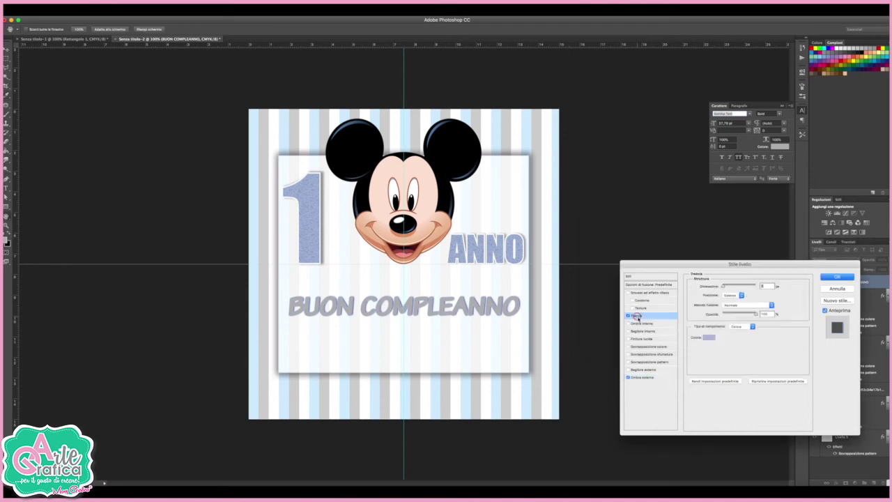
{"action": "left_click", "coordinate": [709, 337]}
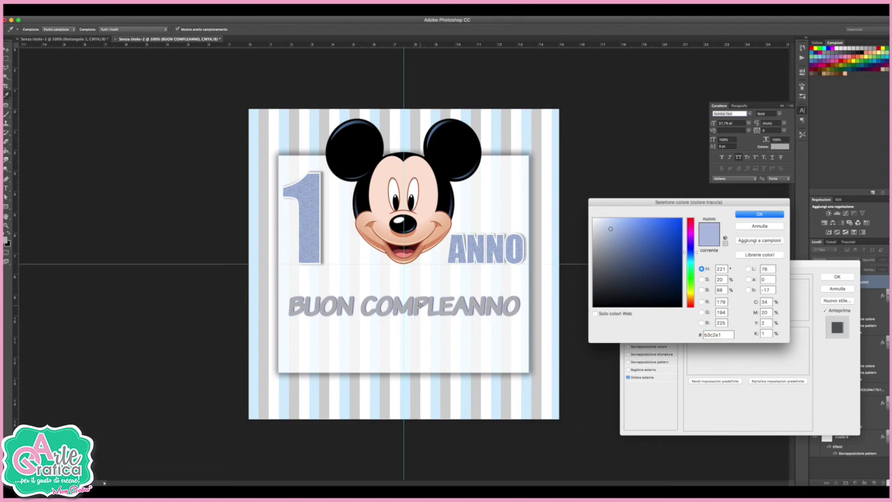
{"action": "left_click_drag", "start_coordinate": [648, 244], "coordinate": [675, 271]}
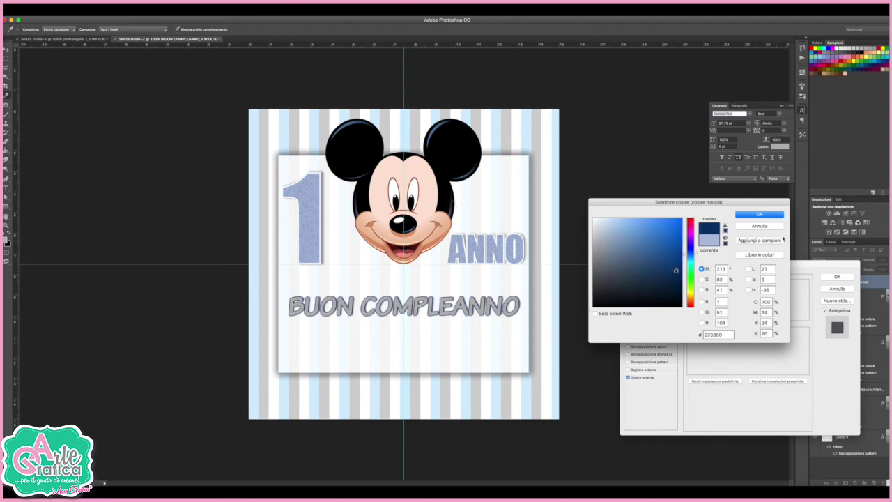
{"action": "left_click", "coordinate": [766, 217]}
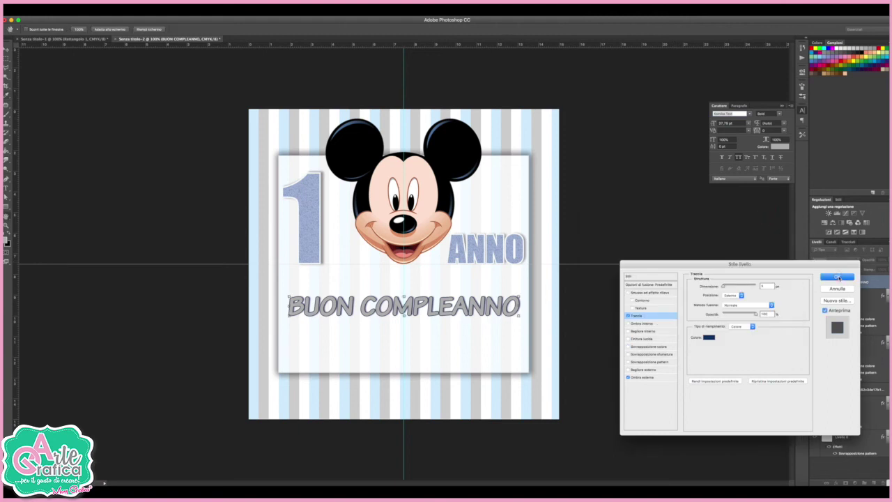
{"action": "left_click", "coordinate": [839, 278]}
{"action": "key", "text": "t"}
{"action": "left_click", "coordinate": [345, 353]}
{"action": "type", "text": "FRANCESCO"}
{"action": "key", "text": "Home"}
{"action": "type", "text": "PICCOLO"}
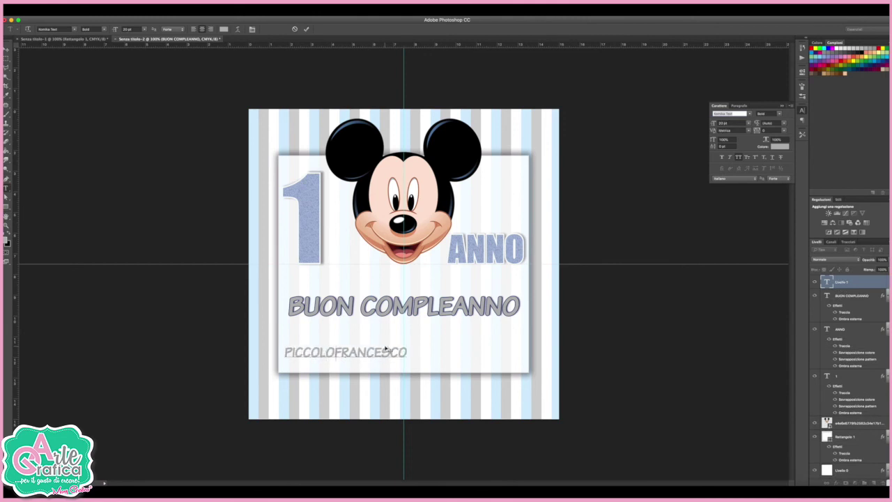
{"action": "key", "text": "ctrl+Return"}
{"action": "key", "text": "ctrl+t"}
{"action": "mouse_move", "coordinate": [408, 342]}
{"action": "left_mouse_down"}
{"action": "mouse_move", "coordinate": [515, 302]}
{"action": "mouse_move", "coordinate": [498, 335]}
{"action": "mouse_move", "coordinate": [472, 339]}
{"action": "left_mouse_up"}
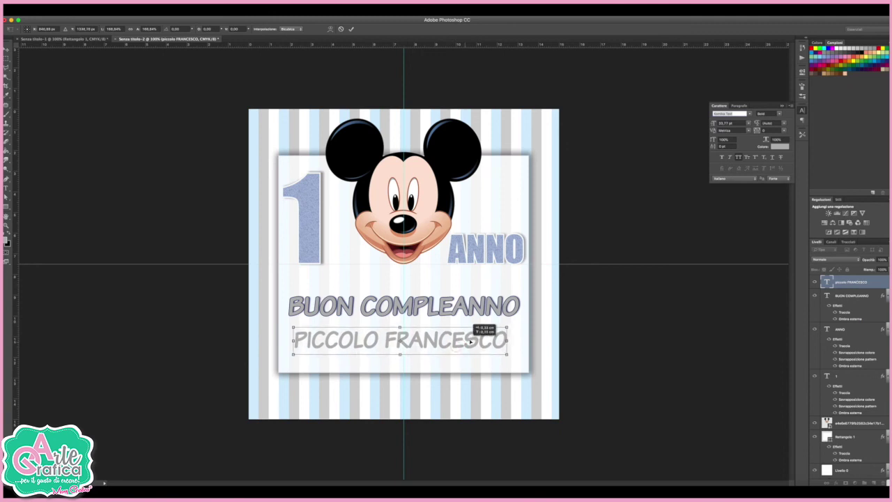
{"action": "key", "text": "Return"}
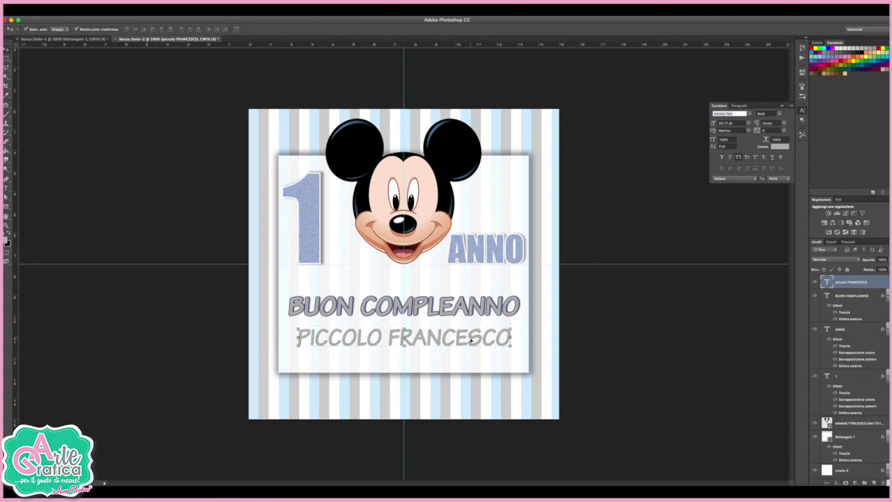
{"action": "left_click", "coordinate": [486, 364], "text": "ctrl"}
{"action": "key", "text": "ctrl+t"}
Stretch Rettangolo 1 downward and draw a thin white rectangle across its bottom.
{"action": "left_click_drag", "start_coordinate": [403, 374], "coordinate": [403, 398]}
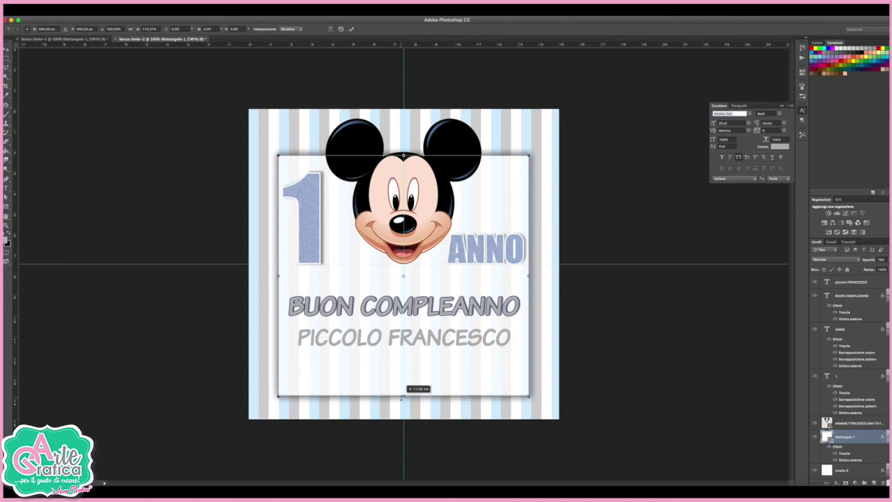
{"action": "key", "text": "Return"}
{"action": "left_click", "coordinate": [7, 207]}
{"action": "left_click", "coordinate": [6, 208]}
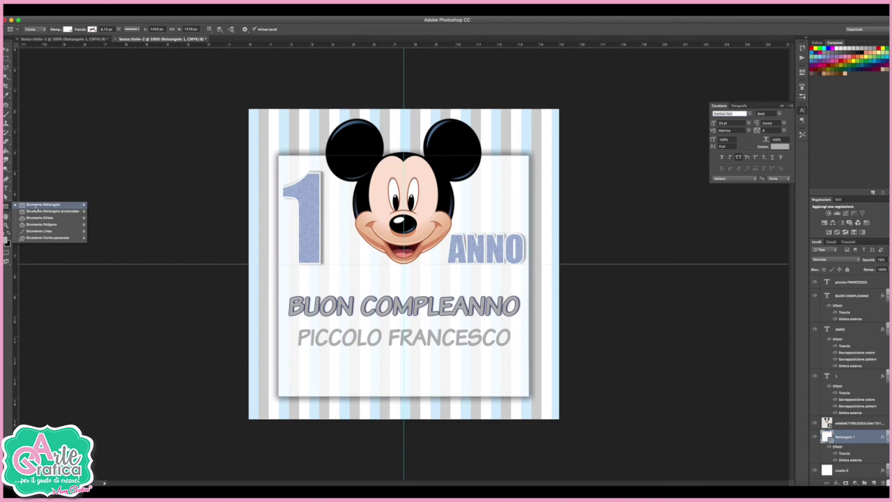
{"action": "left_click", "coordinate": [36, 206]}
{"action": "left_click_drag", "start_coordinate": [277, 366], "coordinate": [528, 387]}
{"action": "left_click", "coordinate": [9, 49]}
{"action": "left_click", "coordinate": [693, 411]}
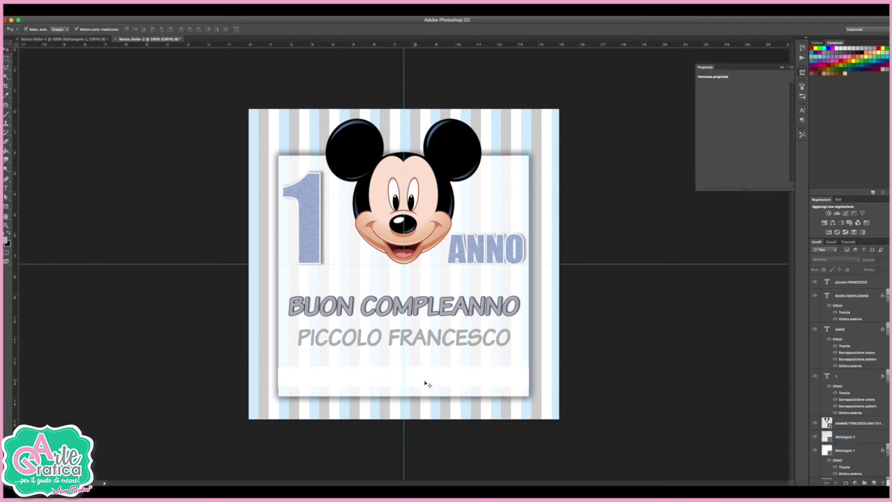